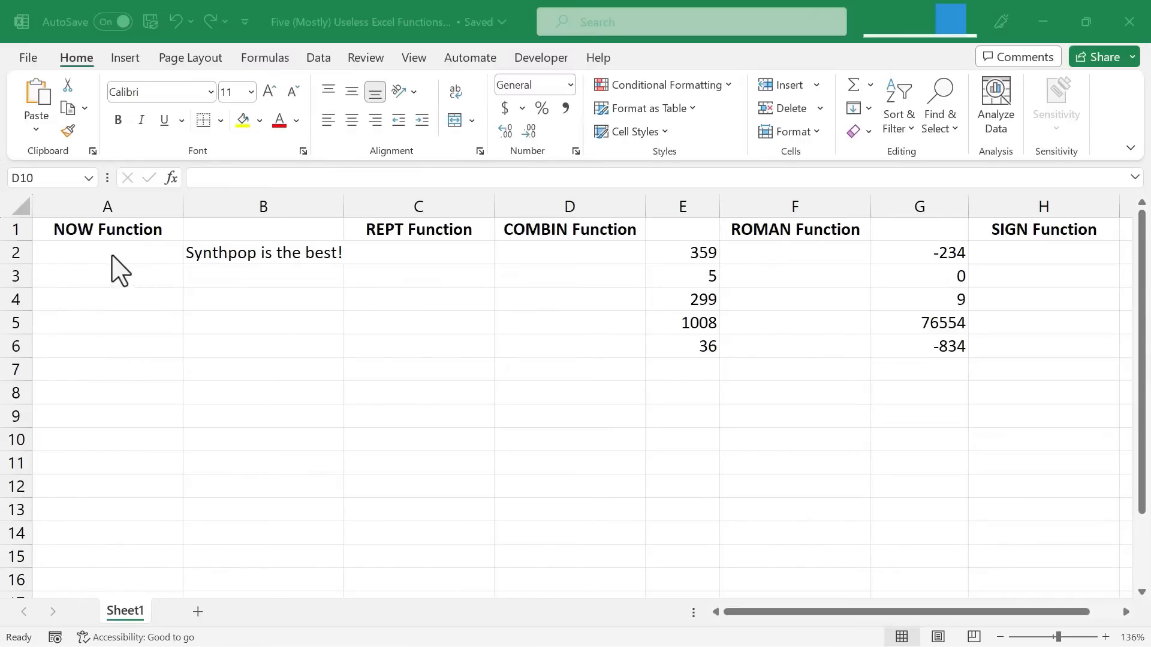
# Step: Enter a NOW formula in cell A2 to return the current date and time
pyautogui.click(80, 253)
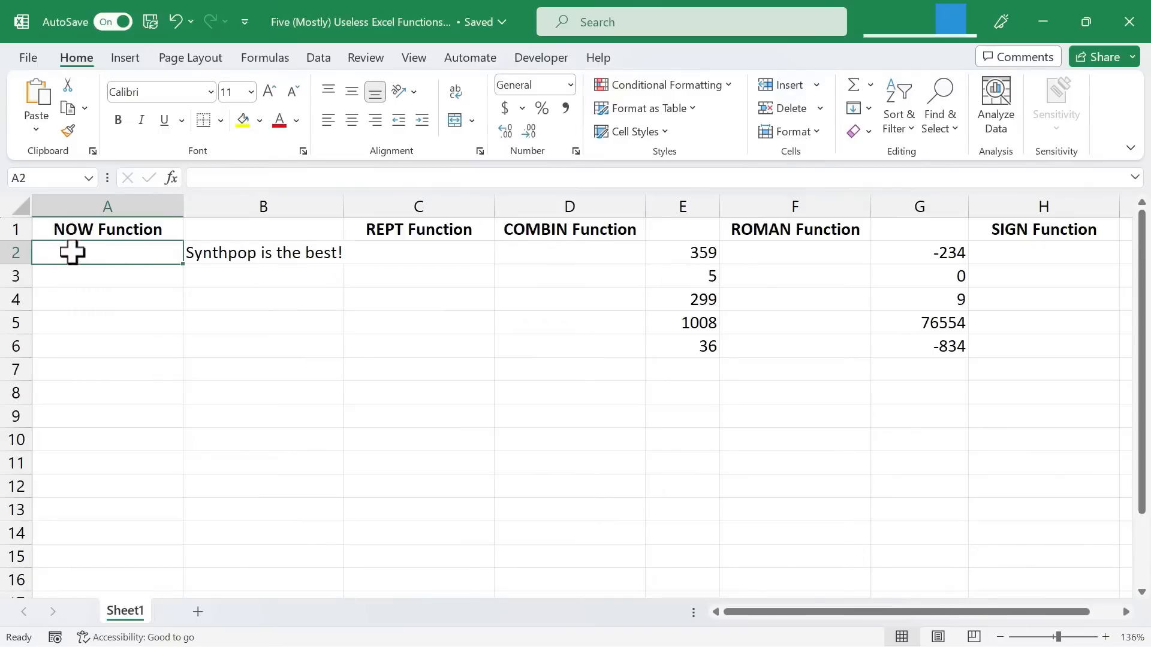
pyautogui.write('=')
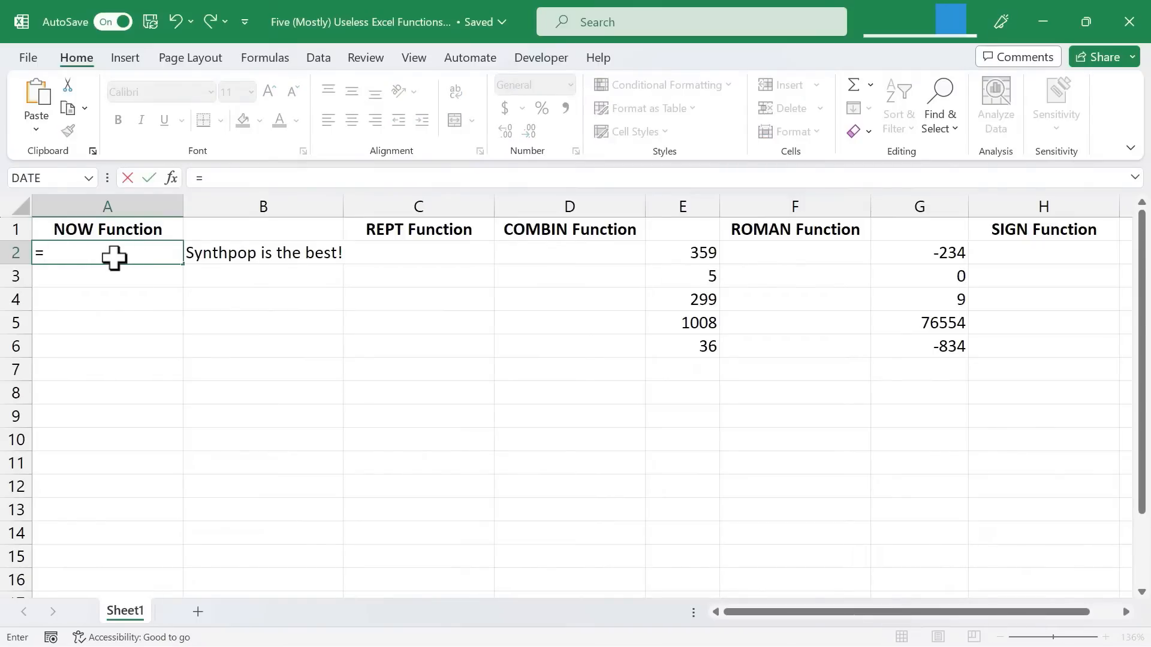
pyautogui.write('now')
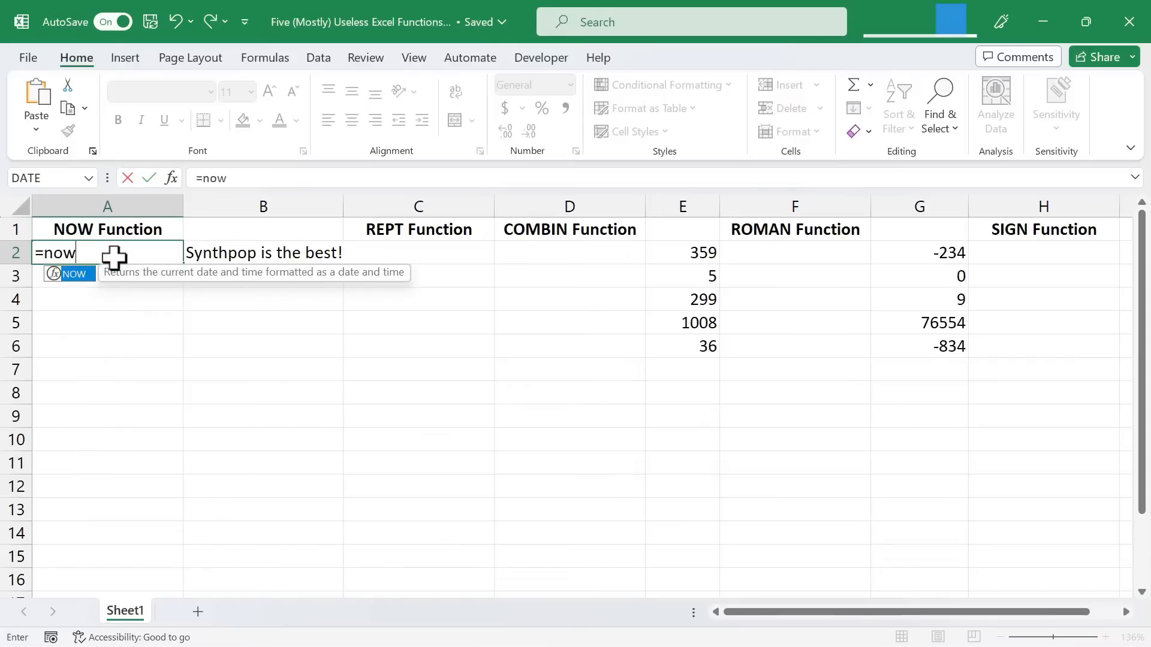
pyautogui.write('()')
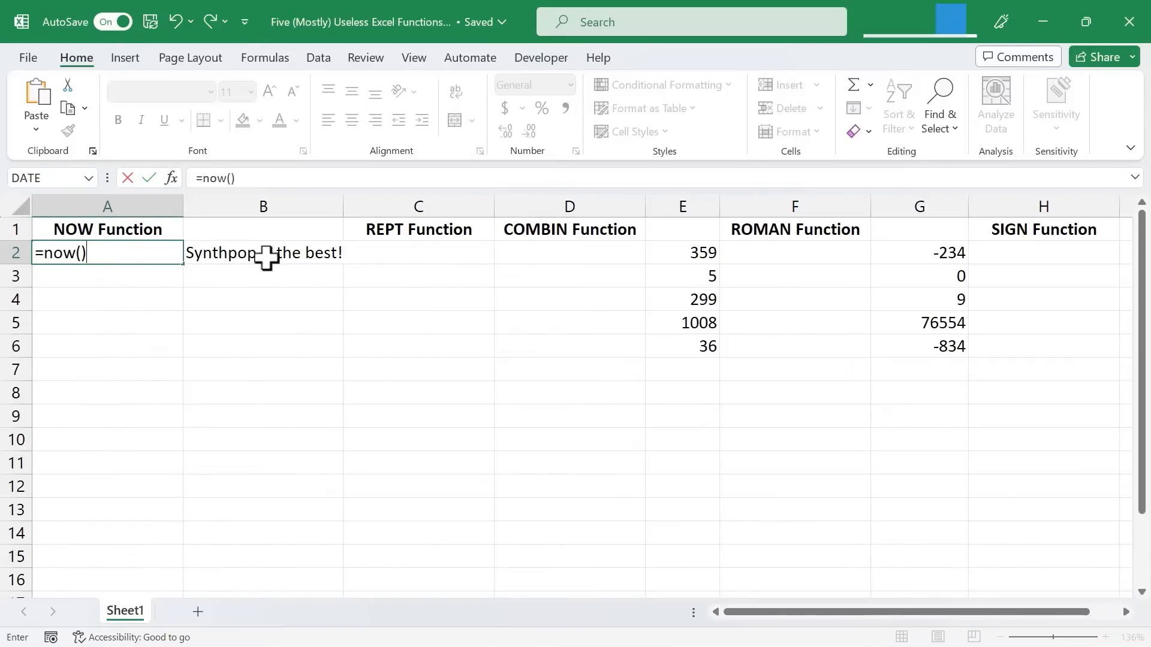
pyautogui.press('Return')
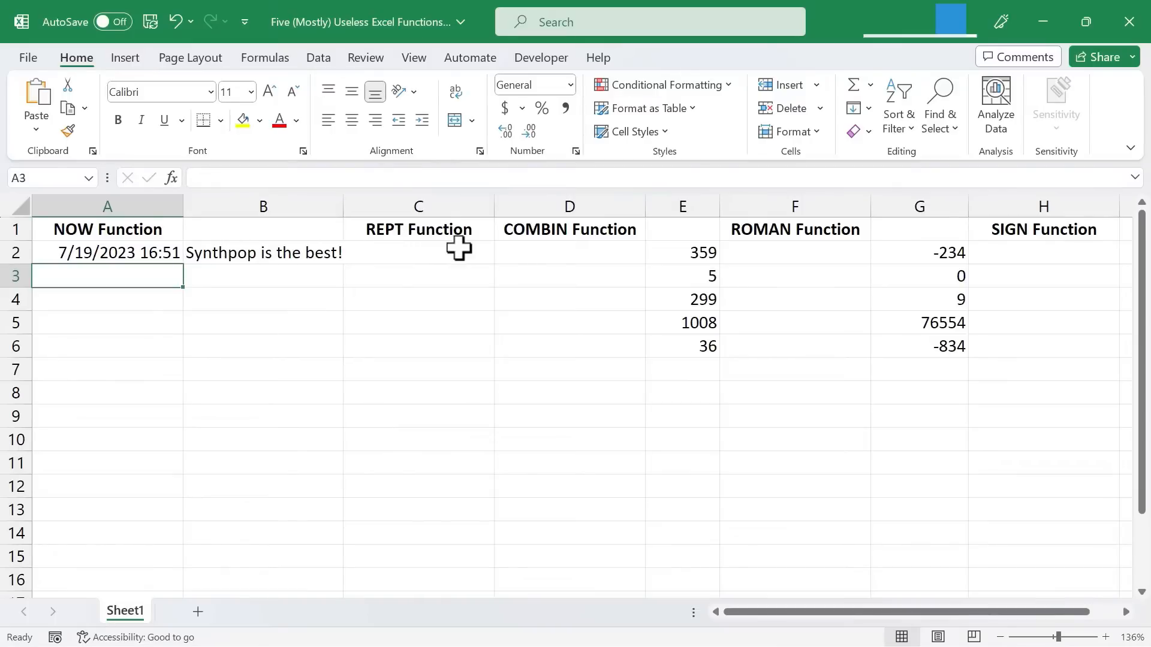
# Step: Enter a REPT formula in cell C2 that repeats the text from B2 5 times
pyautogui.click(412, 255)
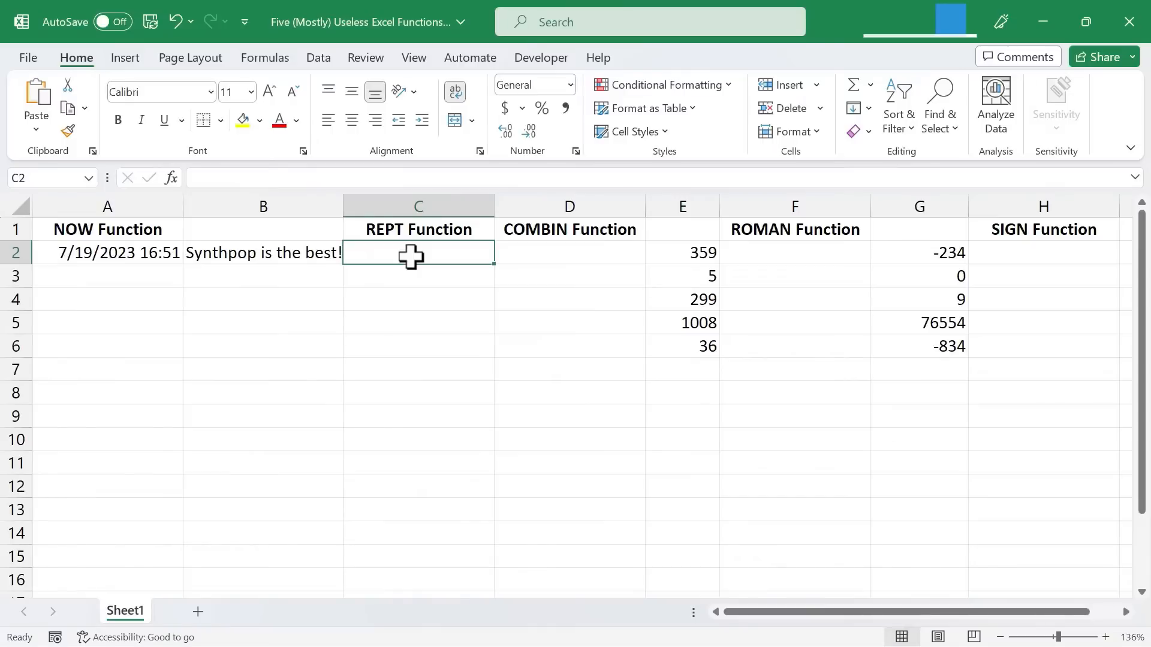
pyautogui.write('=re')
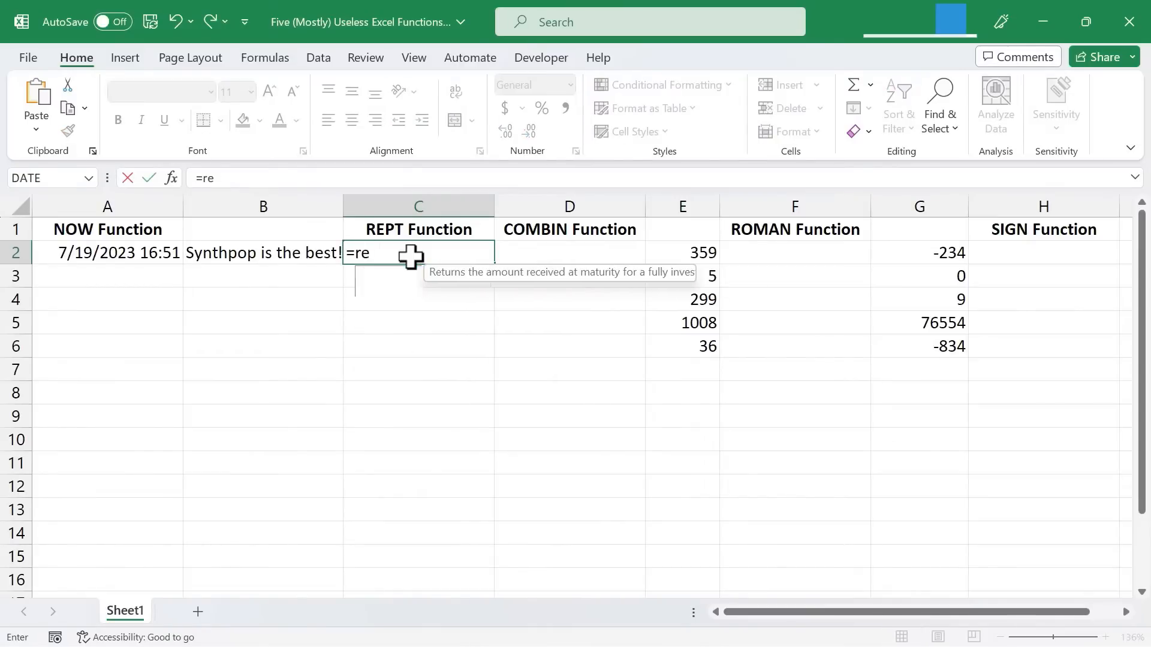
pyautogui.write('pt(')
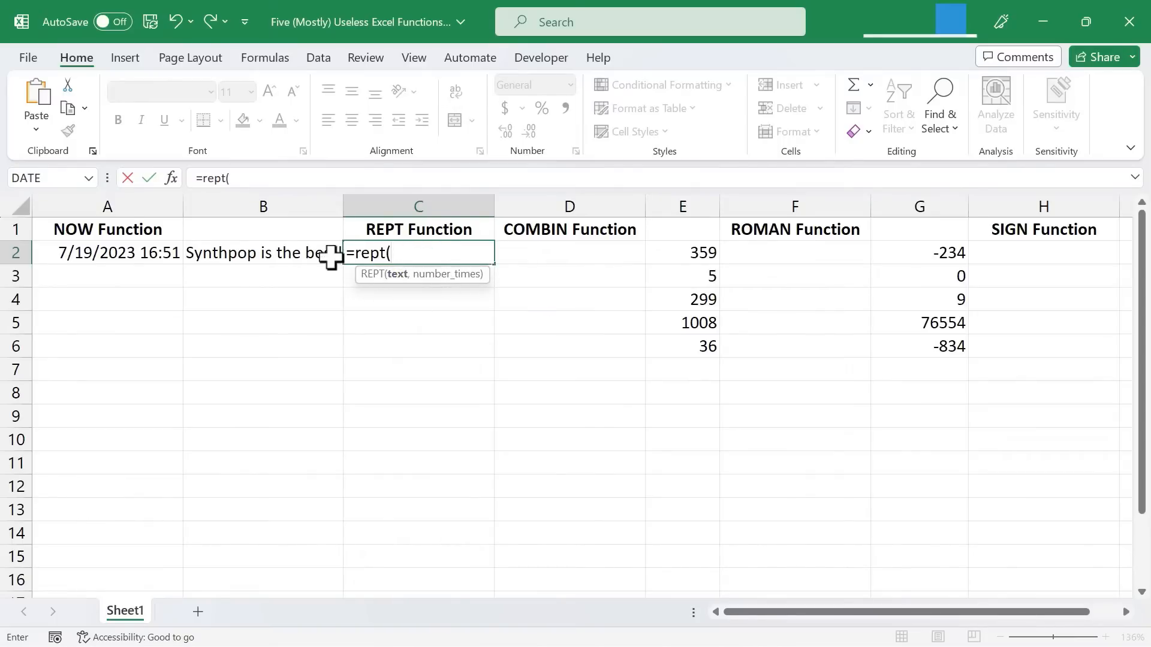
pyautogui.click(266, 255)
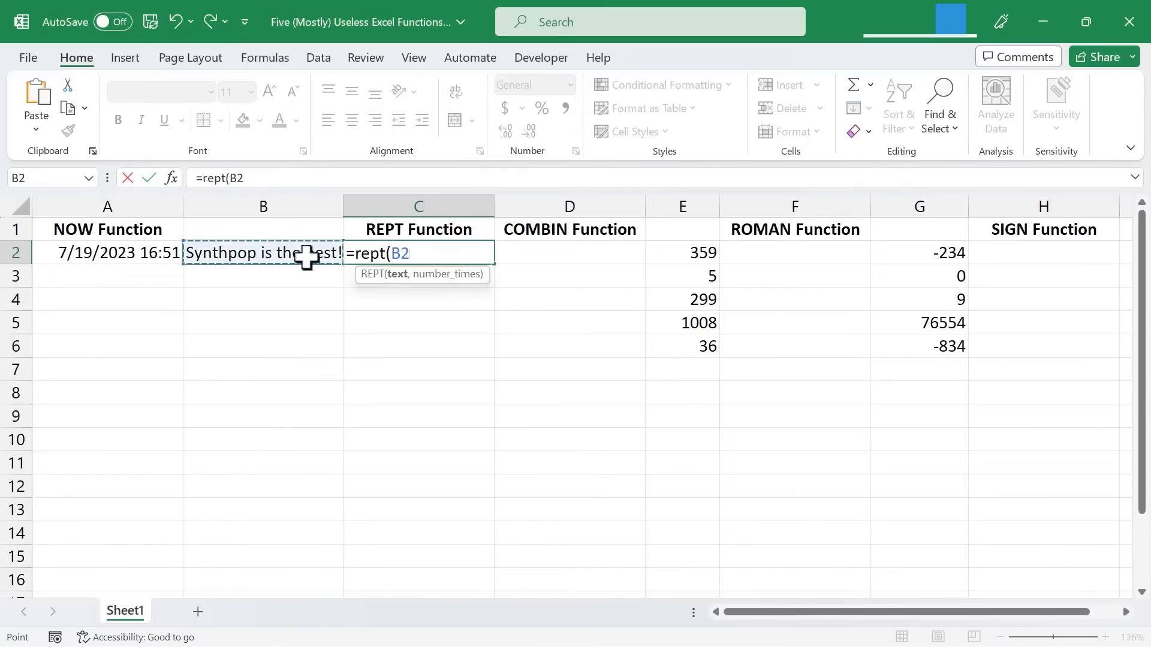
pyautogui.write(',5')
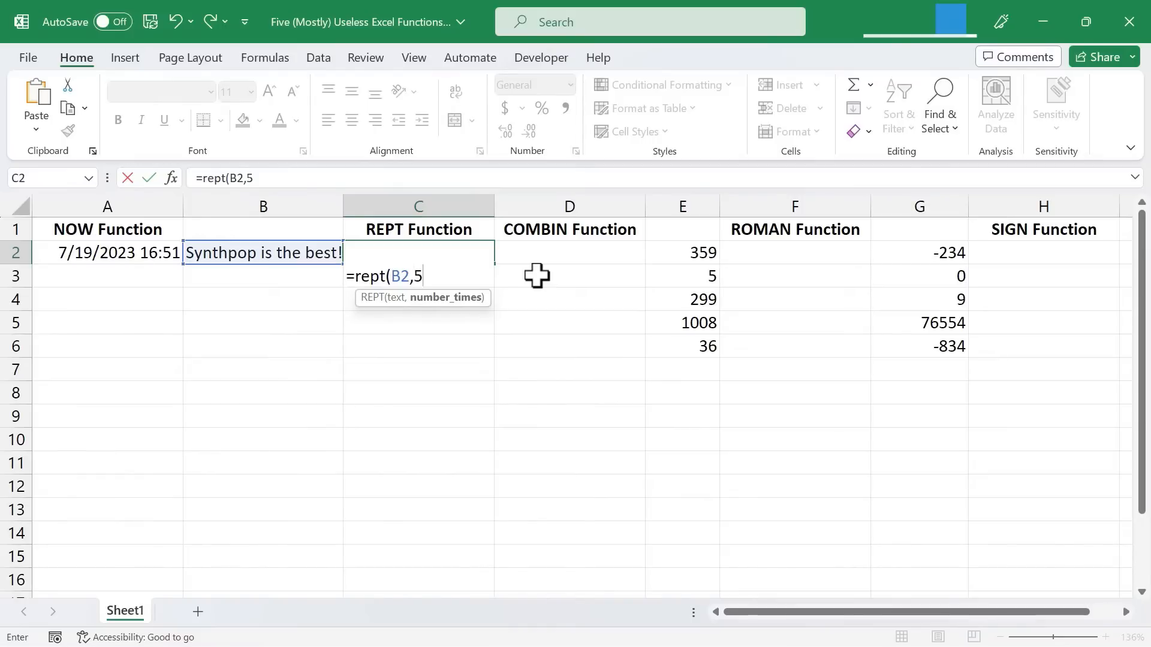
pyautogui.press('Return')
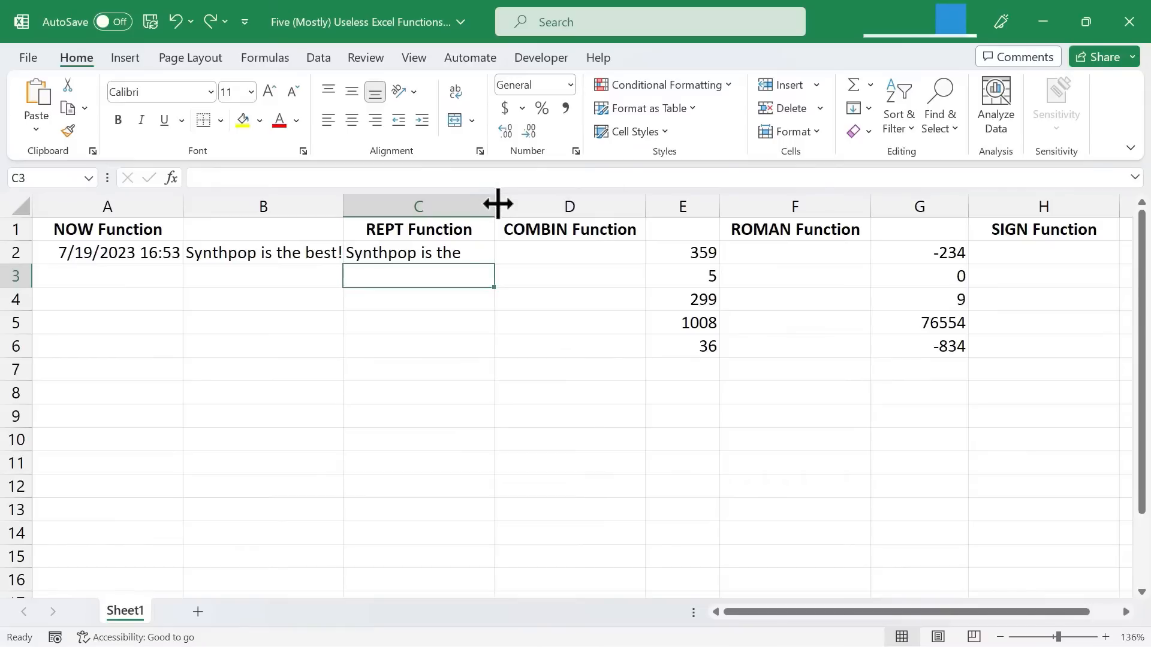
# Step: AutoFit column C to the full repeated text, and narrow it to about the width of one "Synthpop is the best!" phrase
pyautogui.doubleClick(498, 204)
pyautogui.click(763, 612)
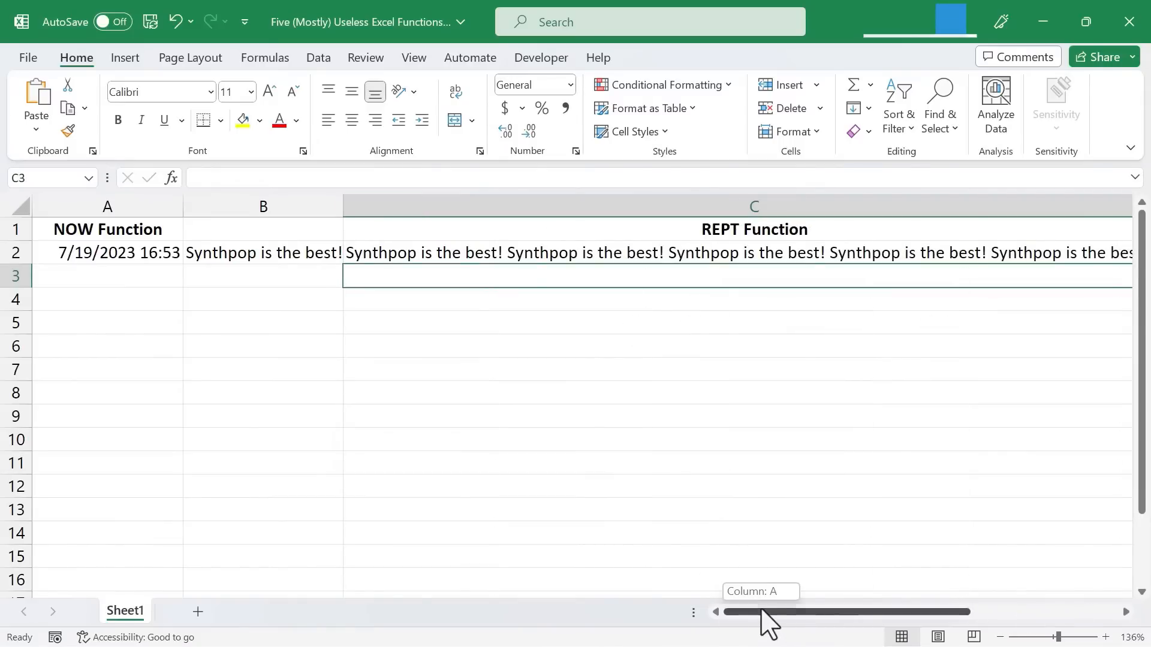
pyautogui.moveTo(768, 623)
pyautogui.mouseDown()
pyautogui.moveTo(876, 619)
pyautogui.moveTo(766, 612)
pyautogui.moveTo(780, 611)
pyautogui.mouseUp()
pyautogui.moveTo(1081, 206); pyautogui.dragTo(437, 222)
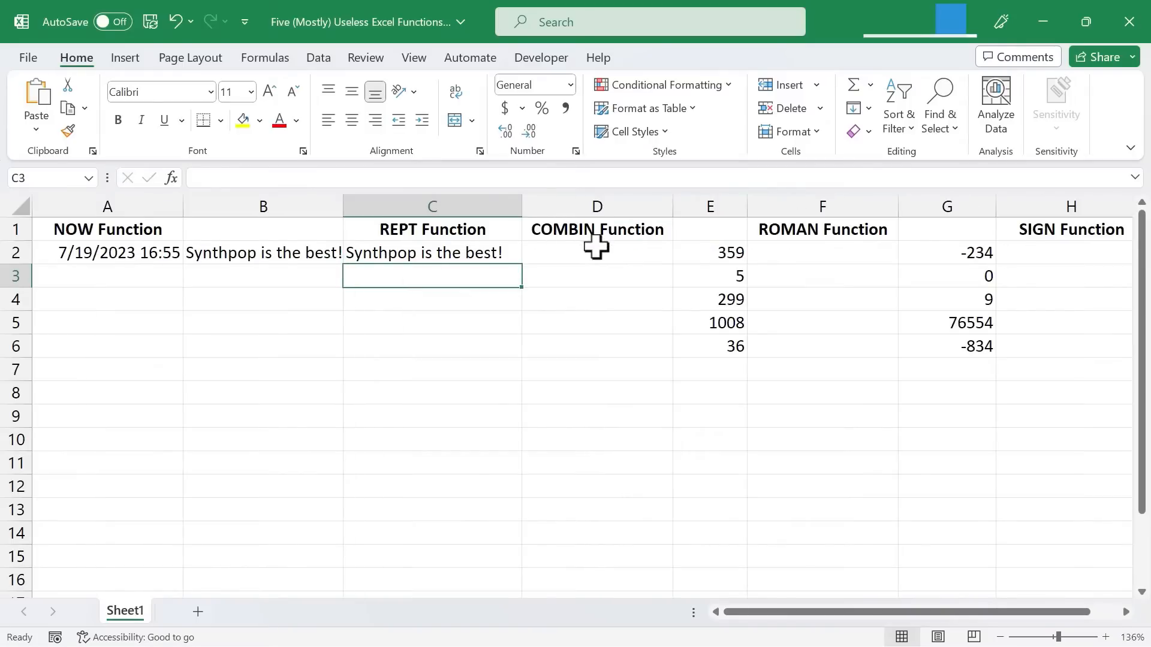
# Step: Enter the formula =COMBIN(10,2) in cell D2 to calculate the number of combinations
pyautogui.click(597, 255)
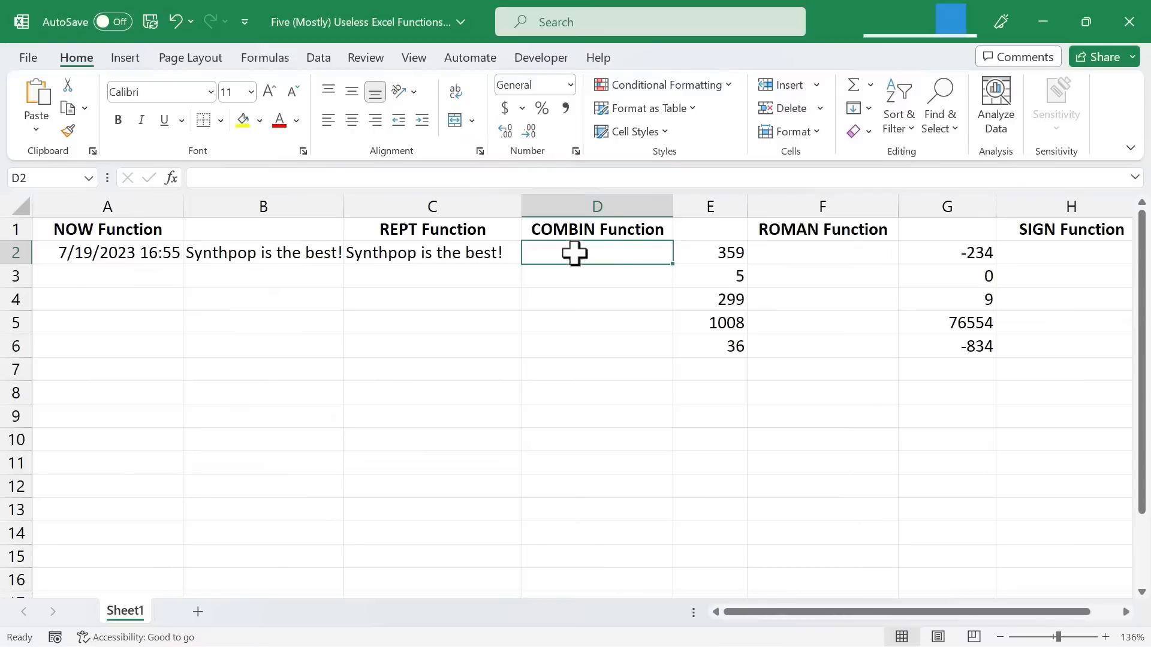
pyautogui.write('=combin')
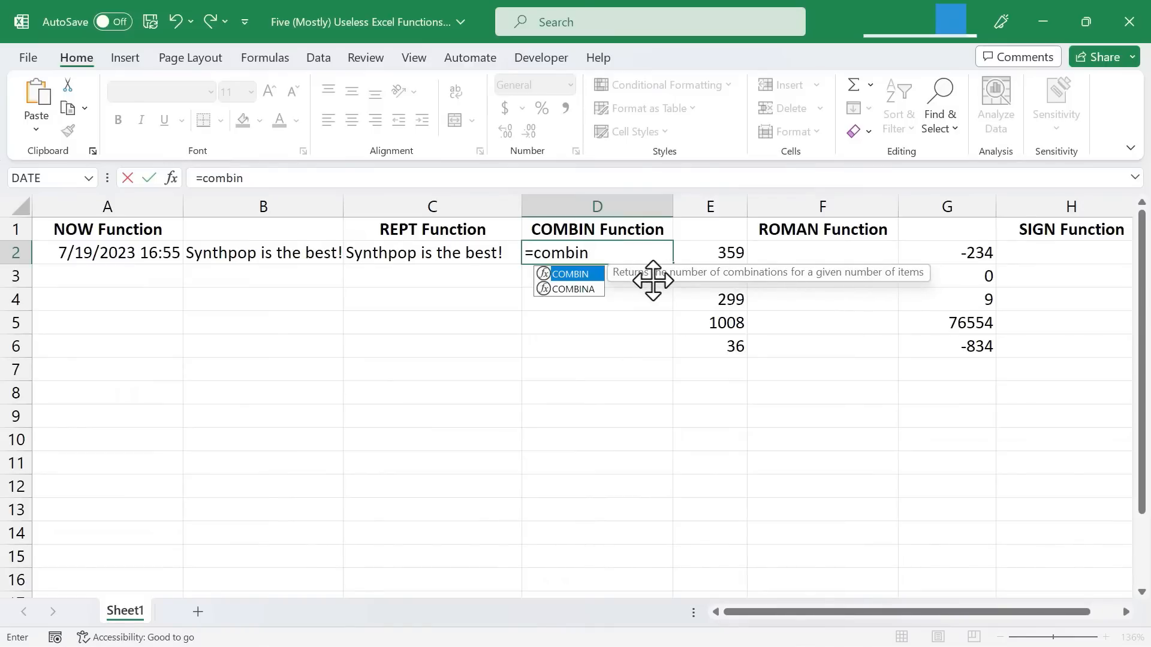
pyautogui.write('(')
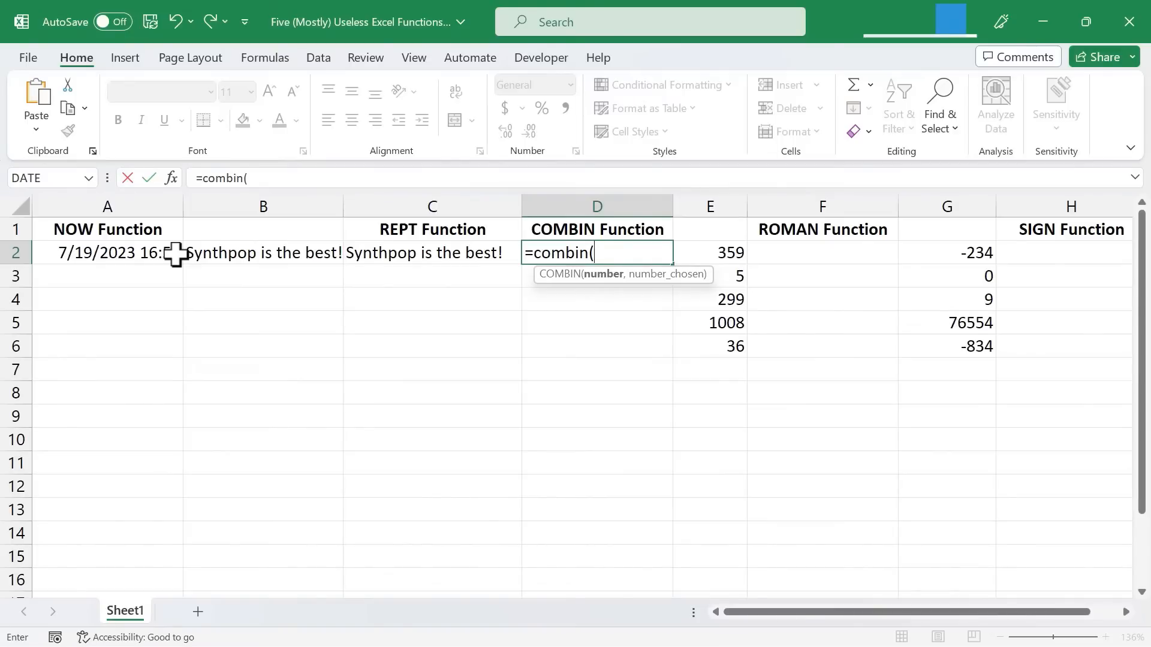
pyautogui.write('10,2')
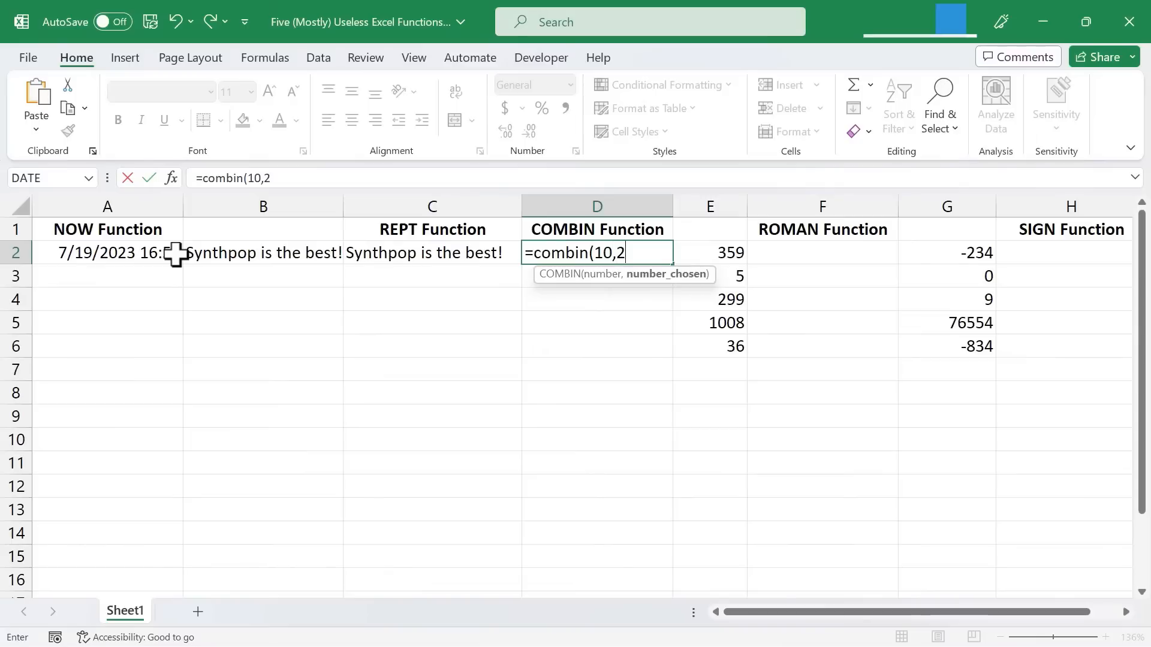
pyautogui.write(')')
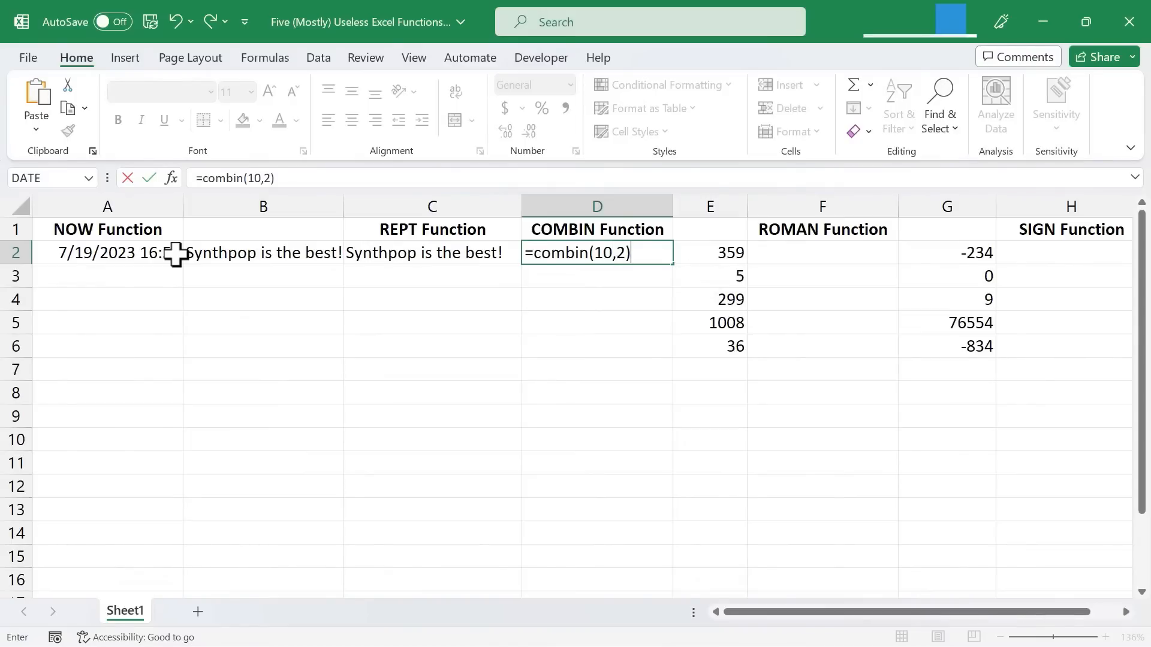
pyautogui.press('Return')
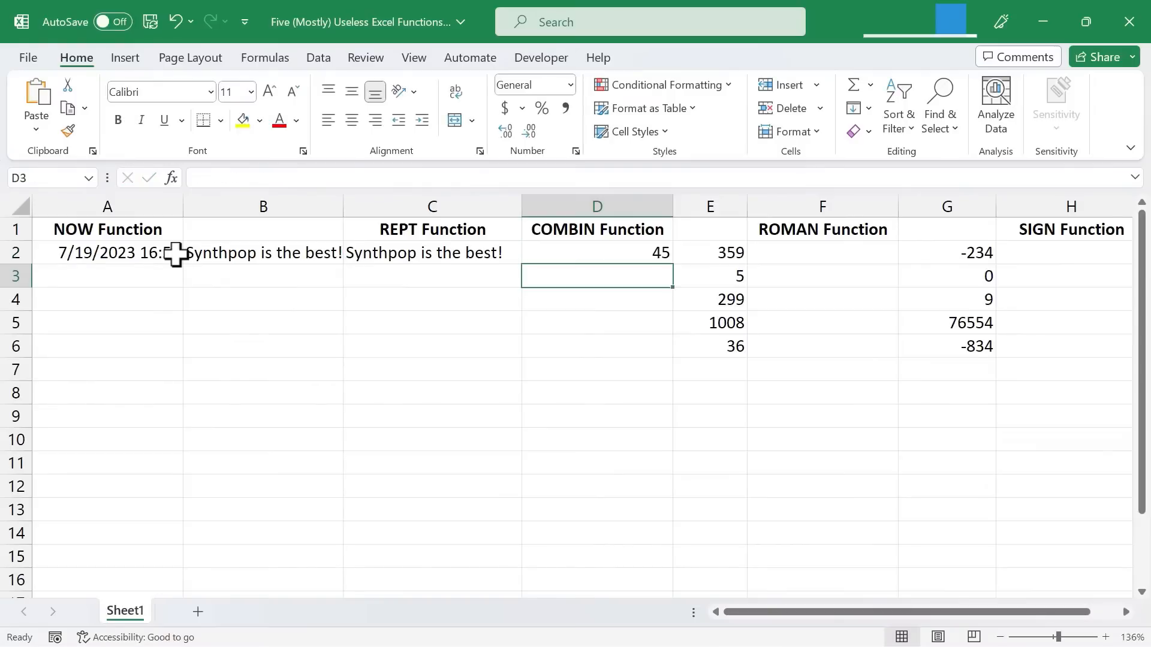
# Step: Replace the COMBIN formula in cell D2 with =COMBIN(198,19)
pyautogui.press('Up')
pyautogui.press('Delete')
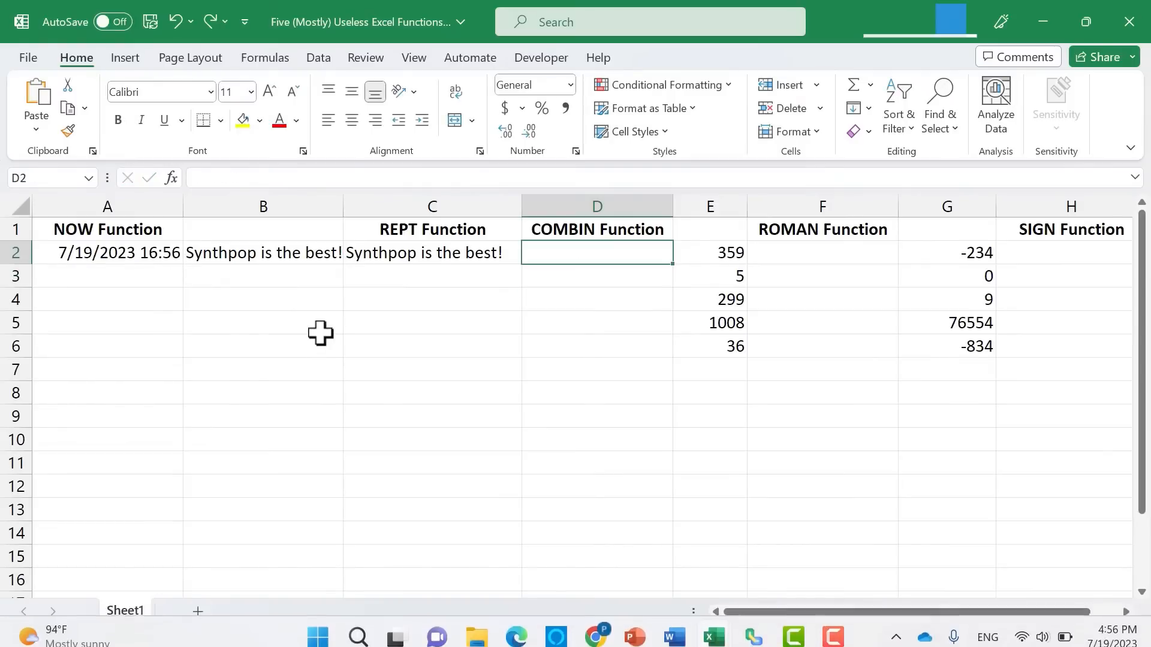
pyautogui.write('=combin(')
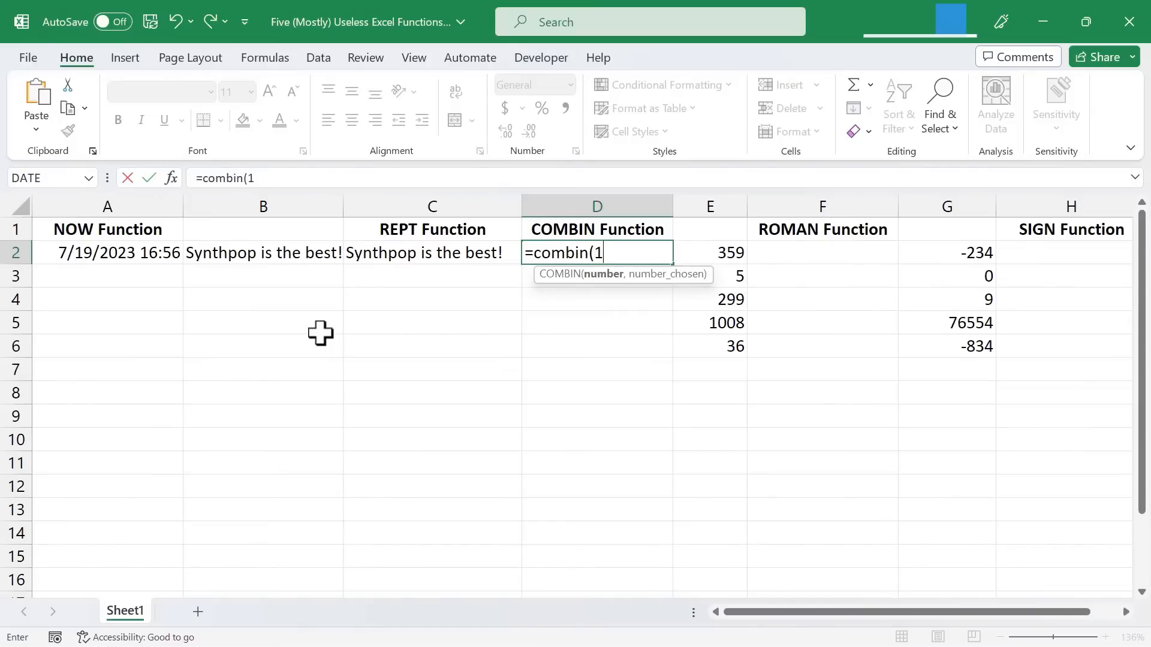
pyautogui.write('198,')
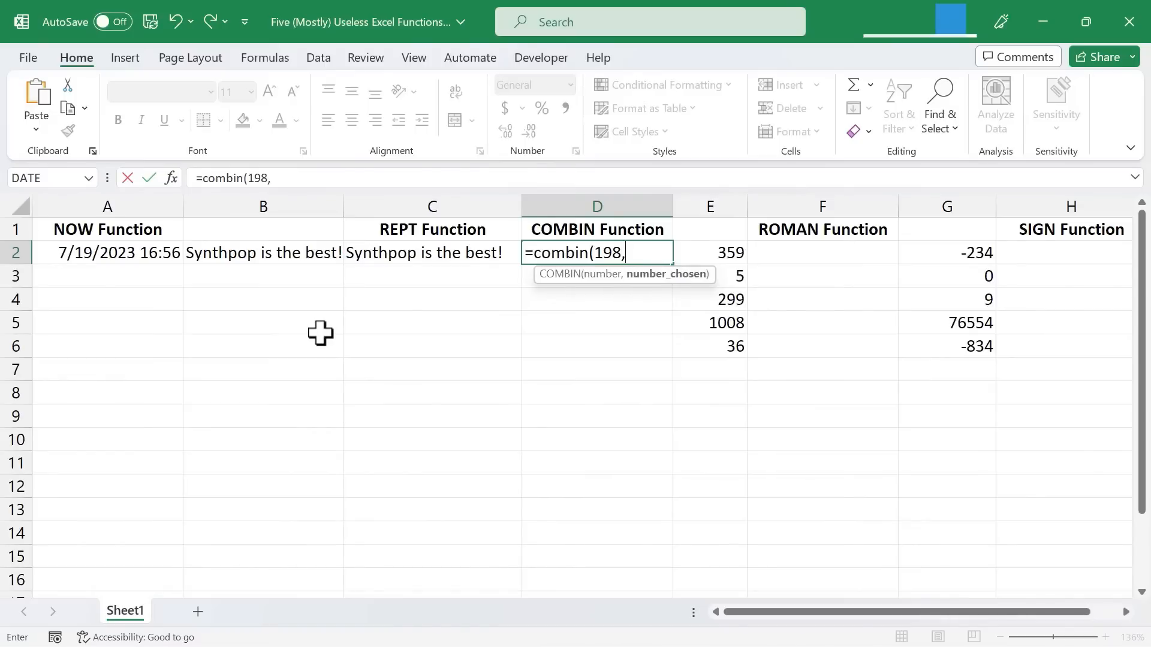
pyautogui.write('19)')
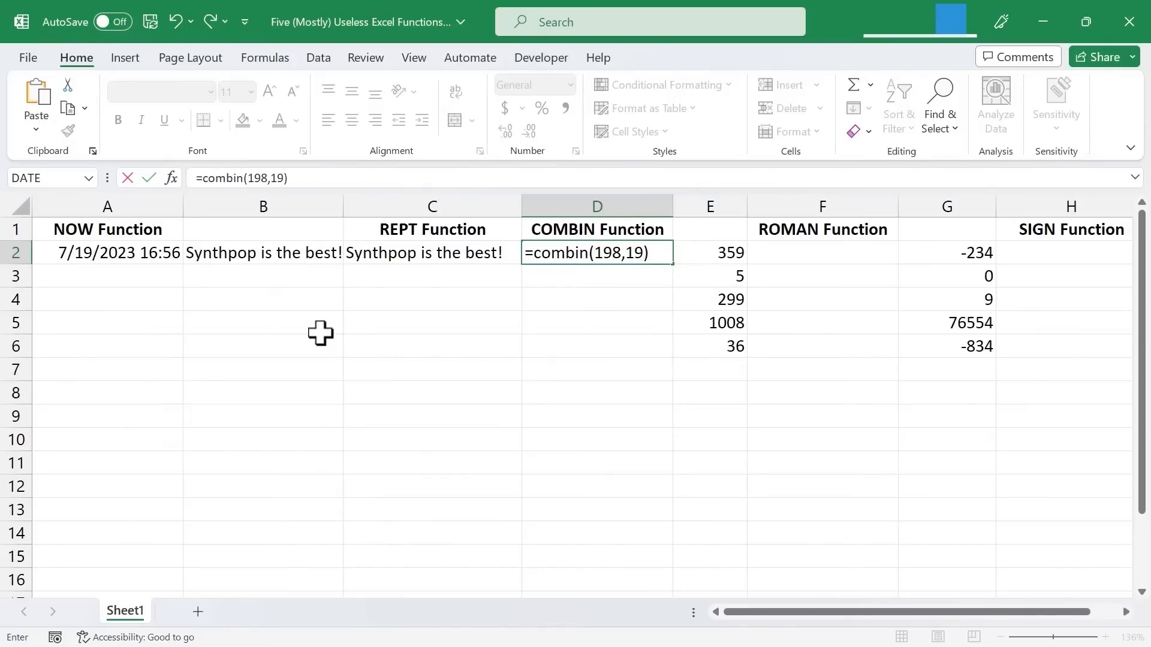
pyautogui.press('Return')
pyautogui.click(623, 320)
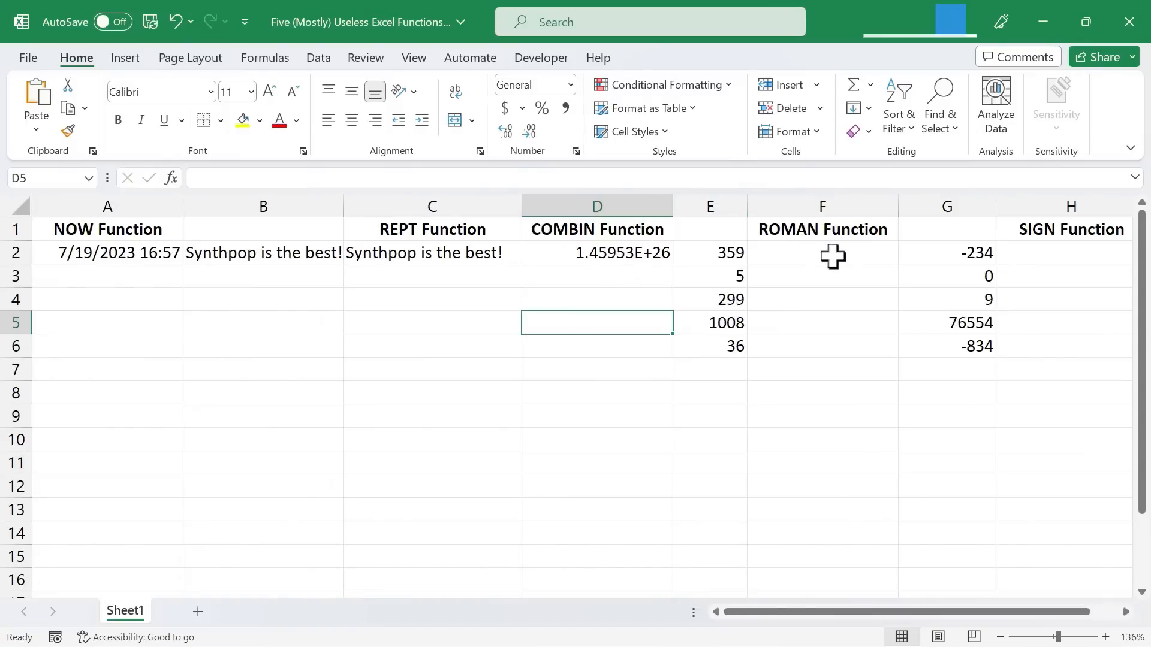
# Step: Enter a ROMAN formula in cell F2 that converts the number in E2 to a Roman numeral
pyautogui.click(833, 256)
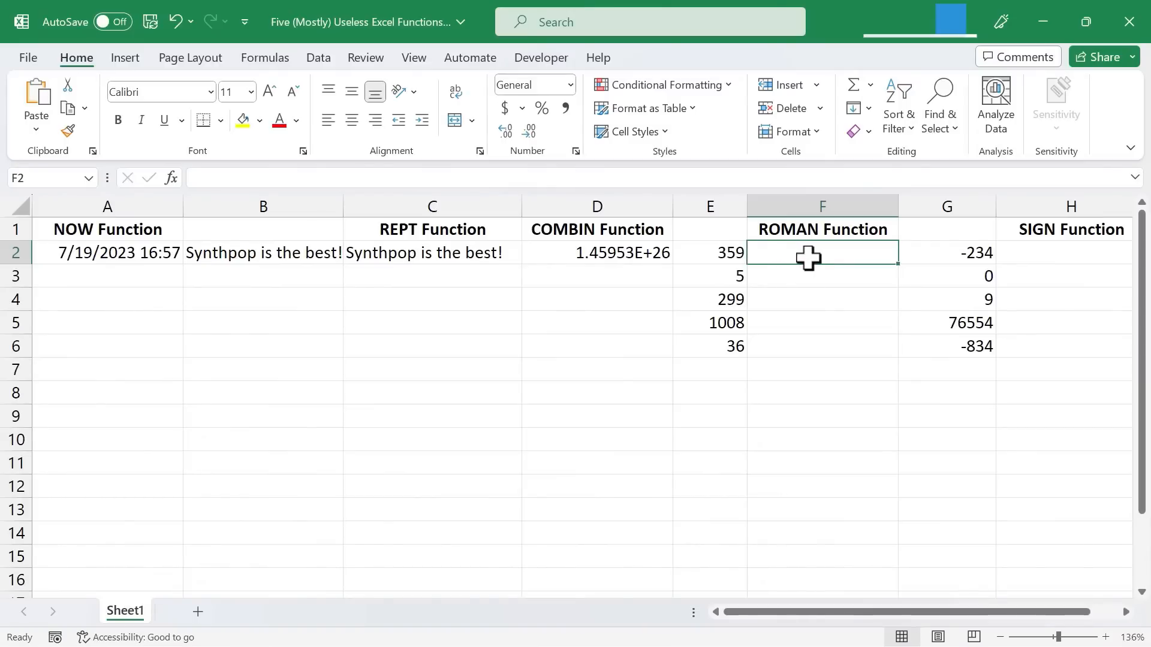
pyautogui.write('=rom')
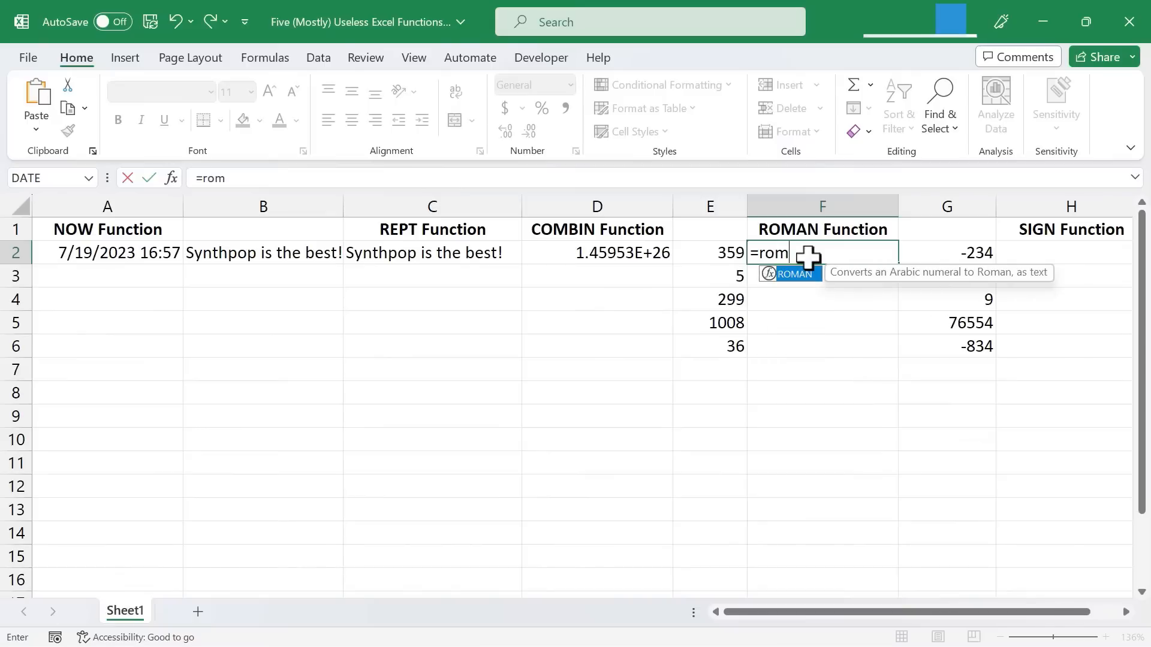
pyautogui.write('an(')
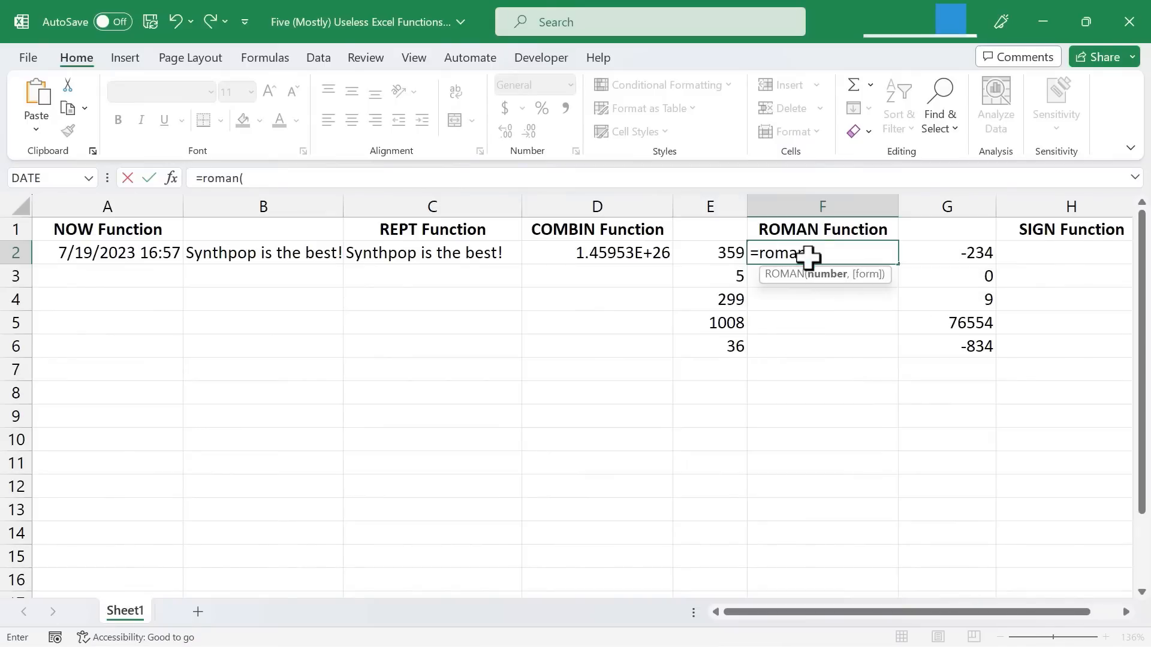
pyautogui.click(722, 250)
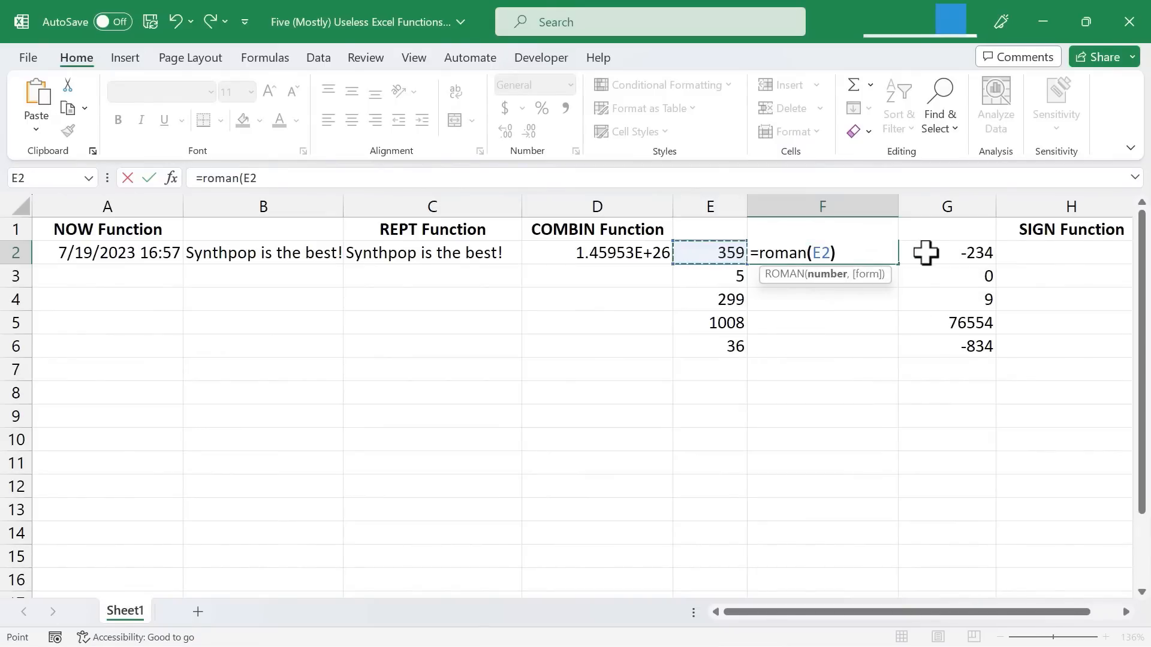
pyautogui.write(')')
pyautogui.press('Return')
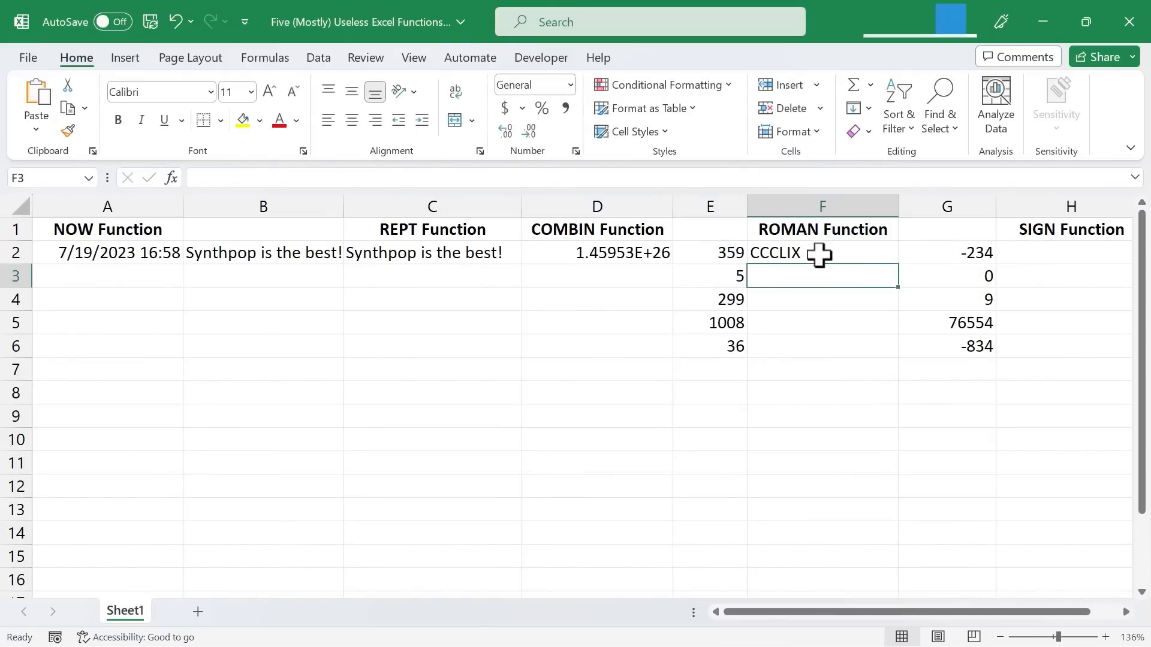
# Step: Fill the ROMAN formula from F2 down to F6 to convert the remaining numbers in column E
pyautogui.click(815, 256)
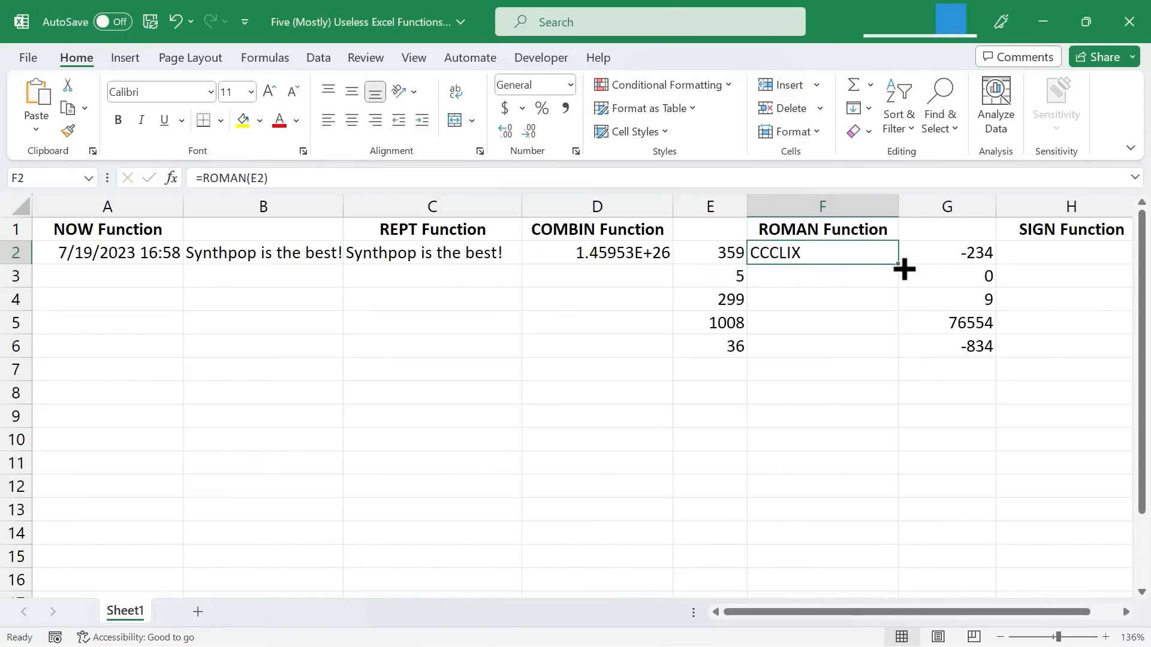
pyautogui.moveTo(900, 267); pyautogui.dragTo(900, 354)
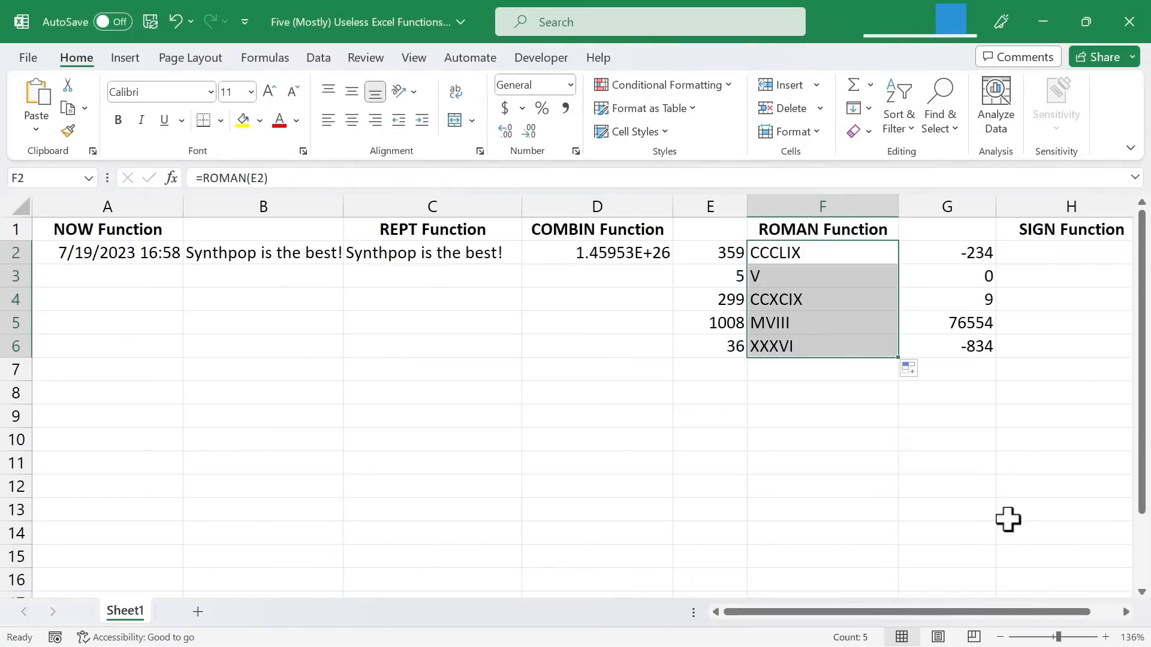
pyautogui.click(1008, 519)
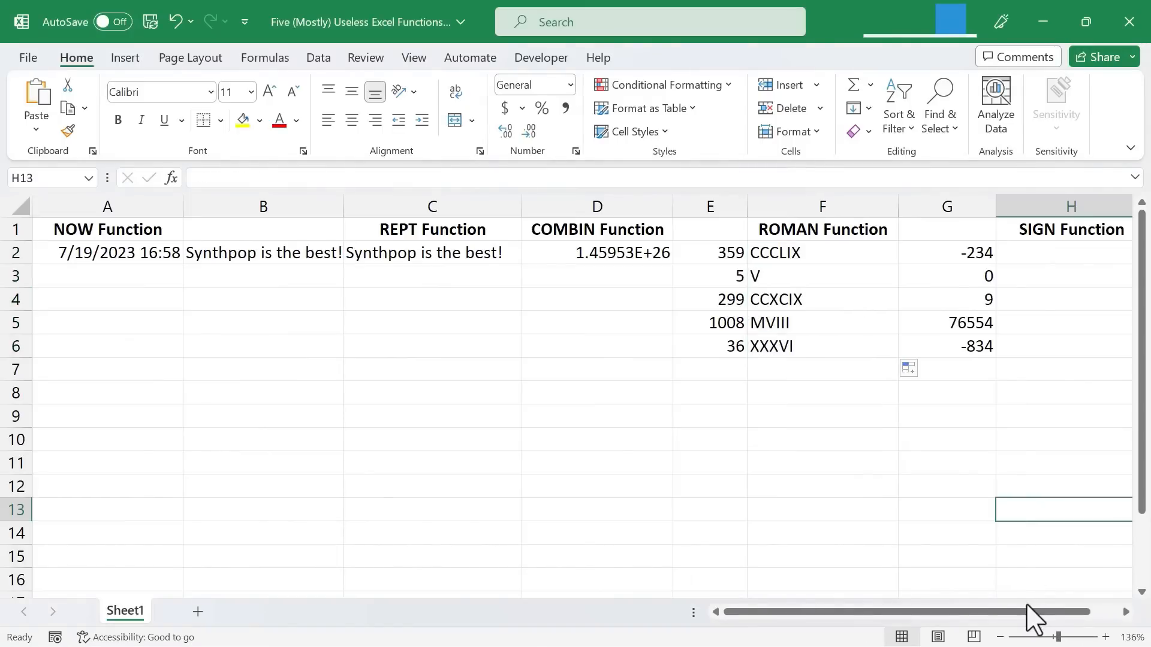
# Step: Enter the formula =SIGN(G2) in cell H2 to return the sign of the number in G2
pyautogui.moveTo(1033, 612); pyautogui.dragTo(1103, 612)
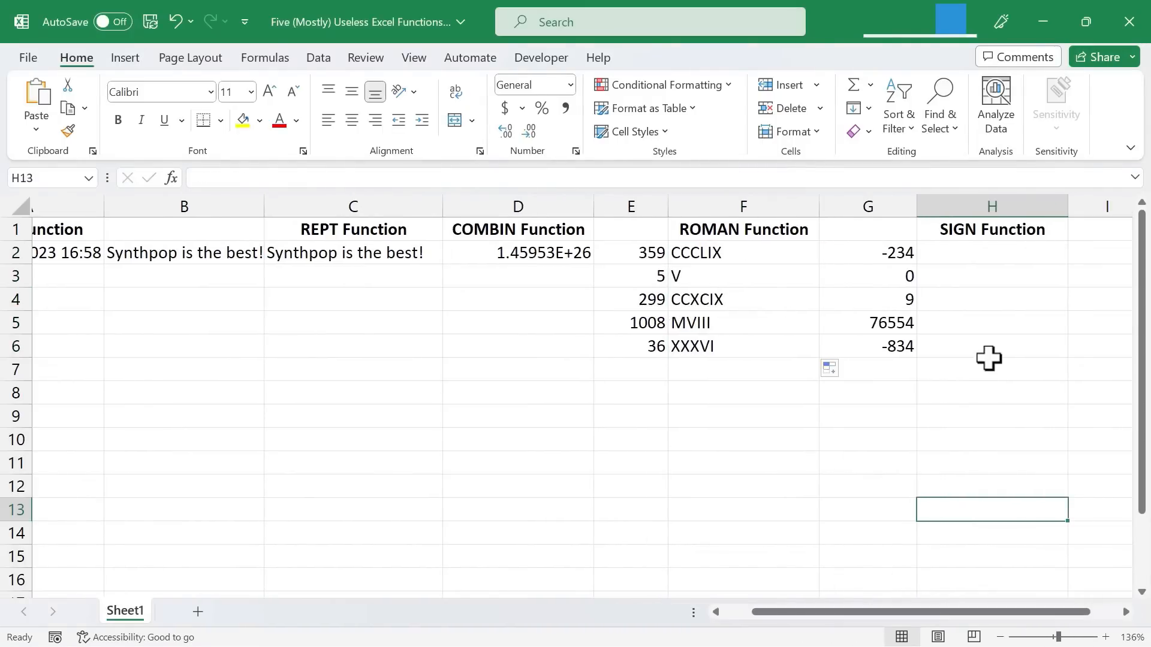
pyautogui.click(985, 260)
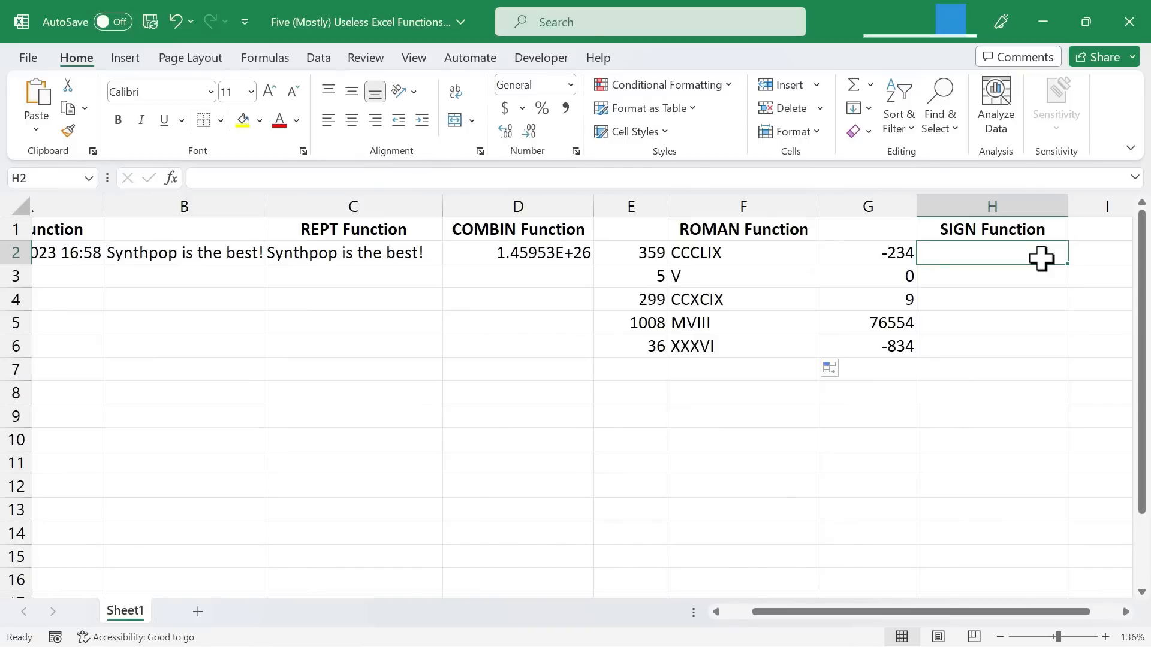
pyautogui.write('=')
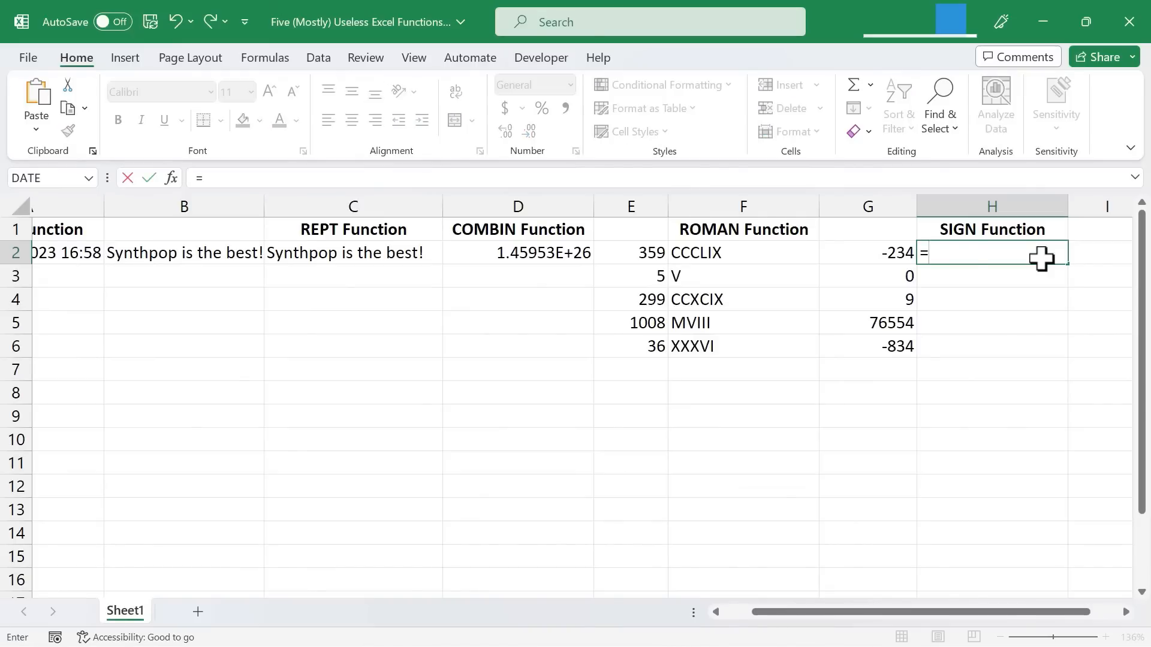
pyautogui.write('sign(')
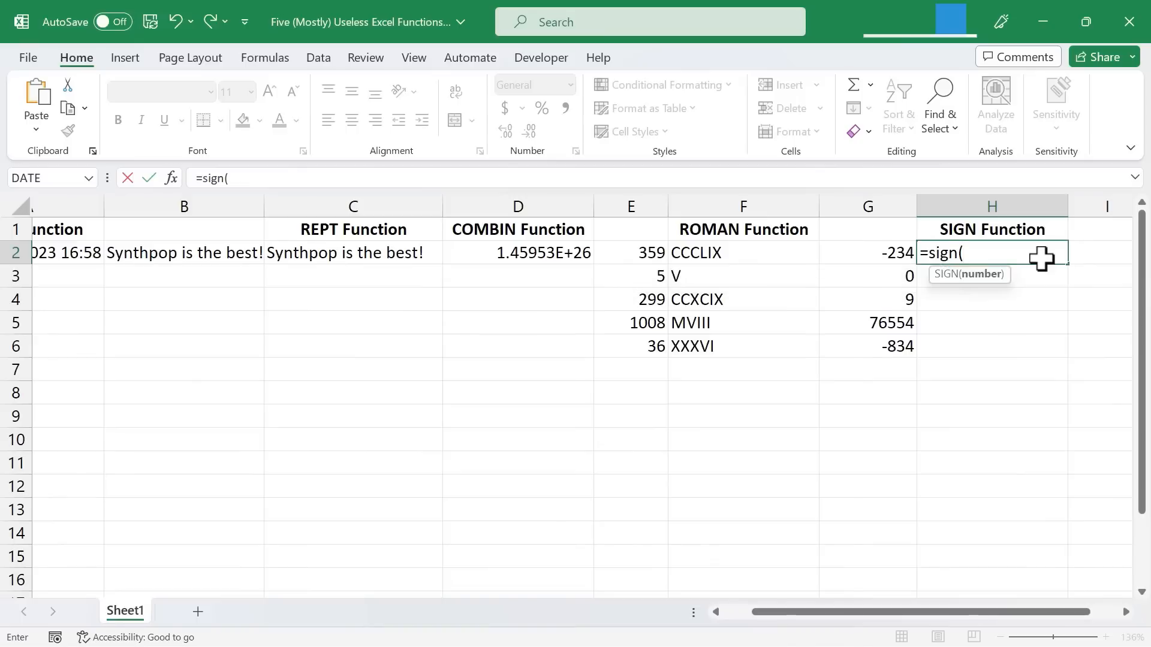
pyautogui.write('g2')
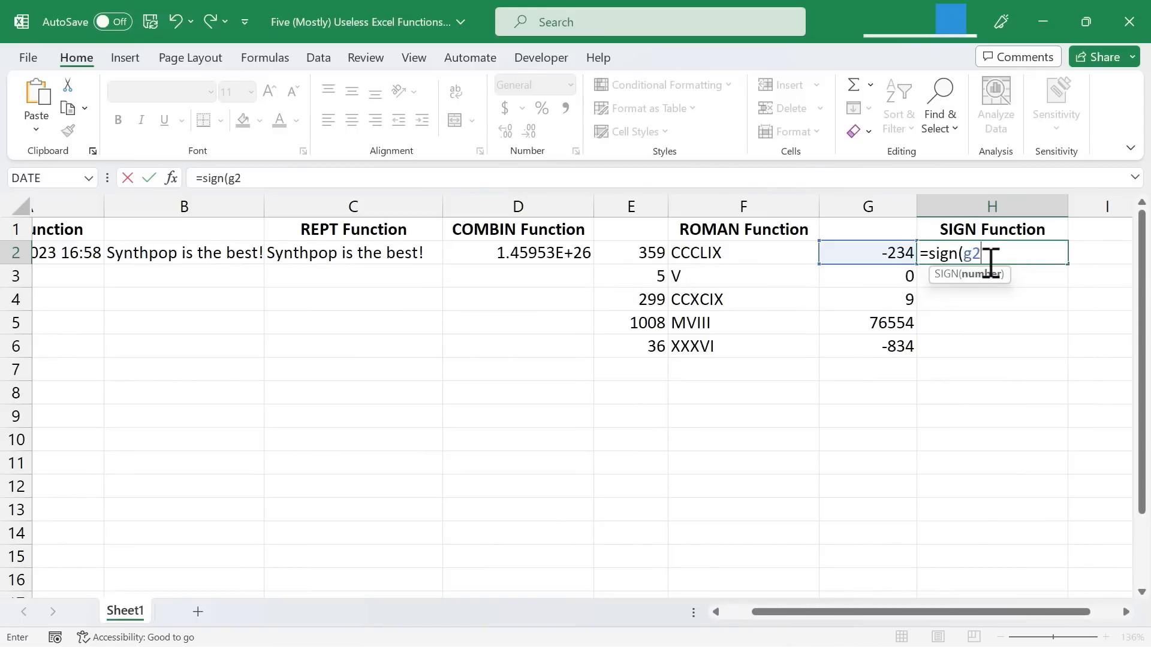
pyautogui.write(')')
pyautogui.press('Return')
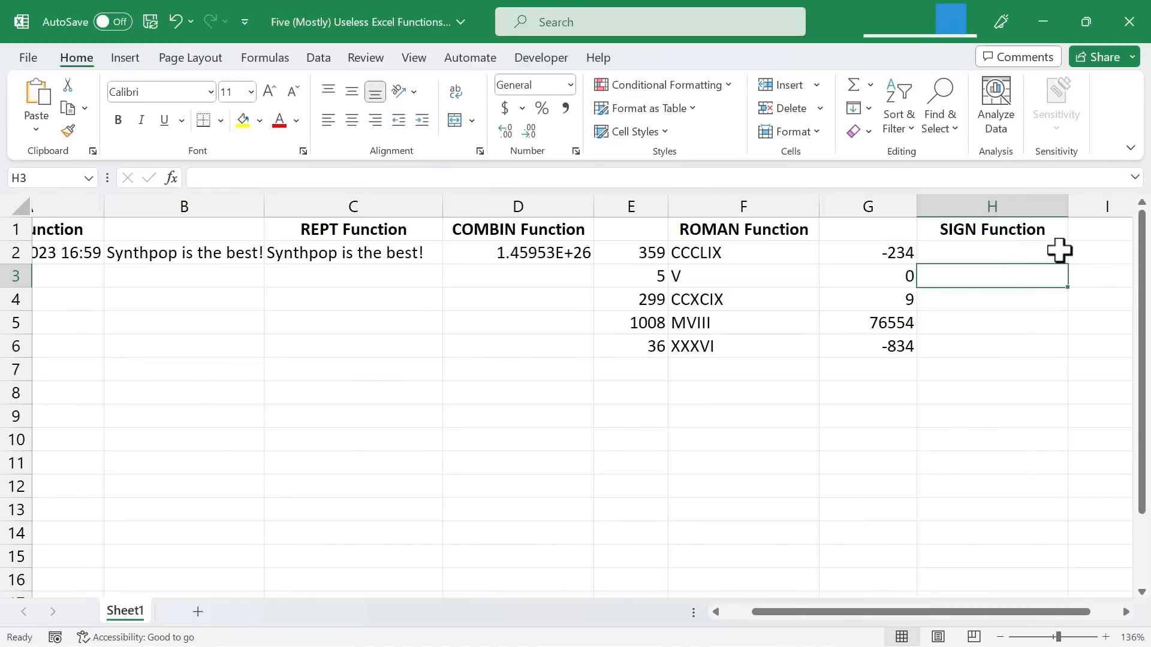
# Step: Fill the SIGN formula from H2 down to H6 to evaluate the remaining numbers in column G
pyautogui.click(1059, 251)
pyautogui.doubleClick(1055, 251)
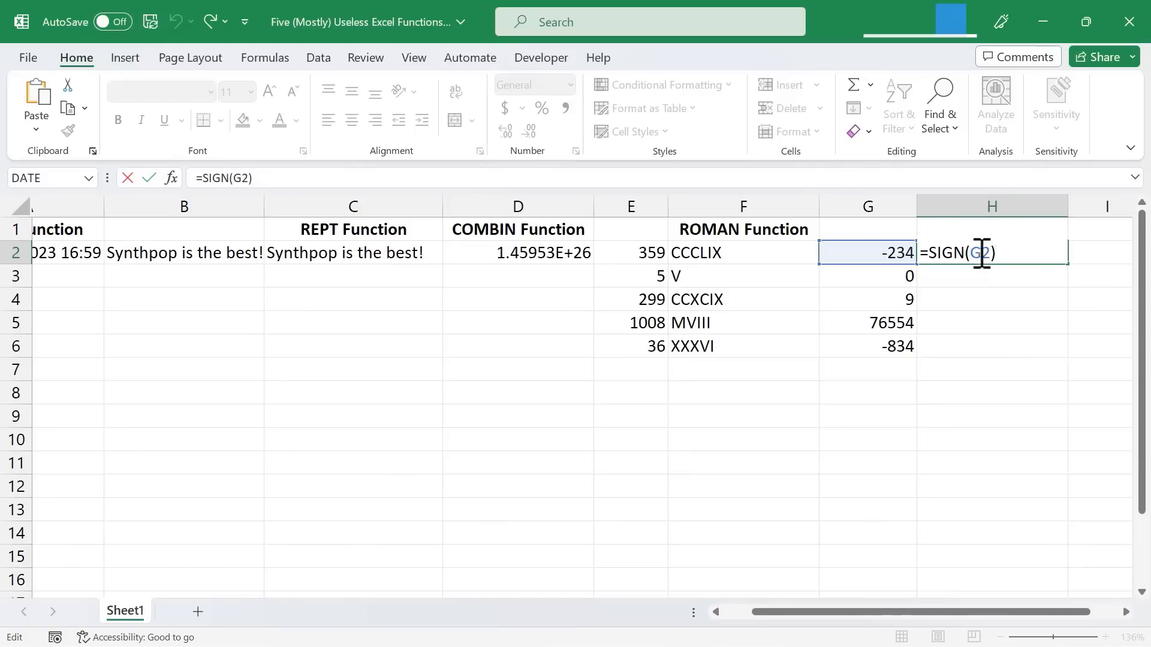
pyautogui.press('Escape')
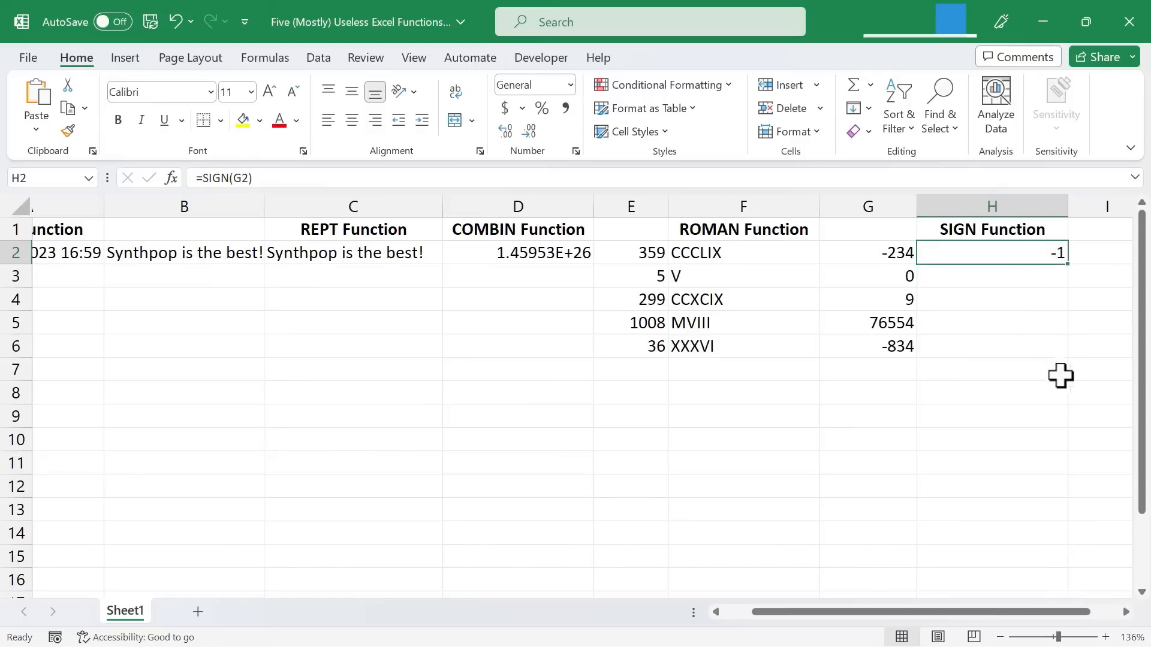
pyautogui.doubleClick(1069, 266)
pyautogui.click(1092, 282)
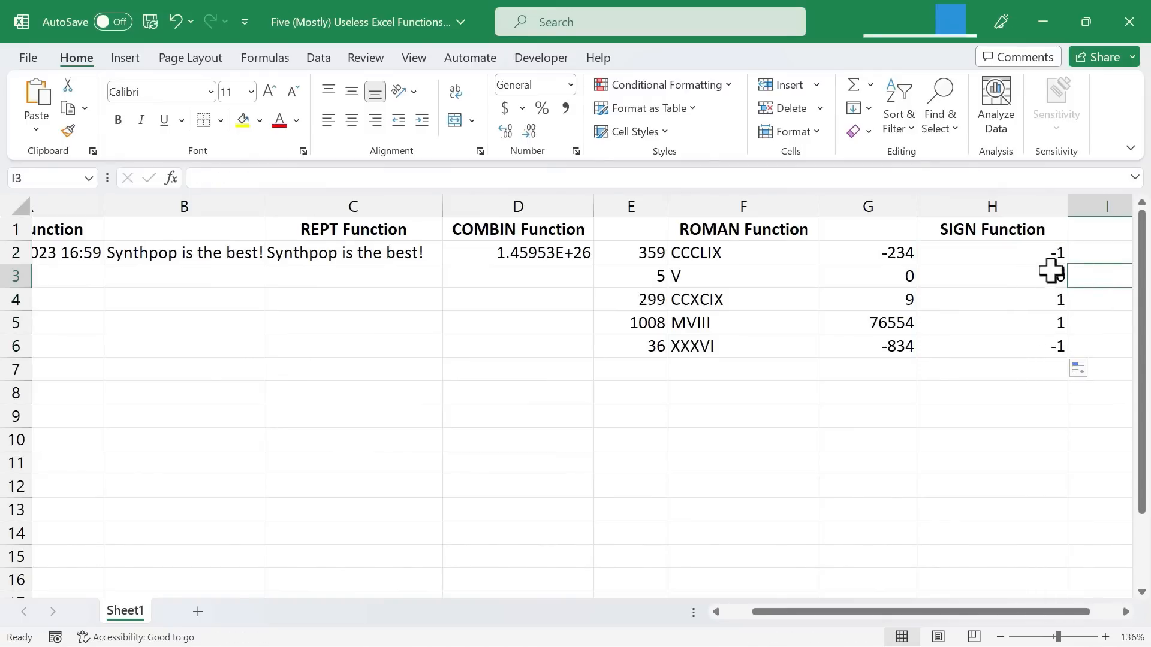
# Step: Compare the numbers in G3 and G4 with the SIGN function results beside them in column H
pyautogui.click(1053, 282)
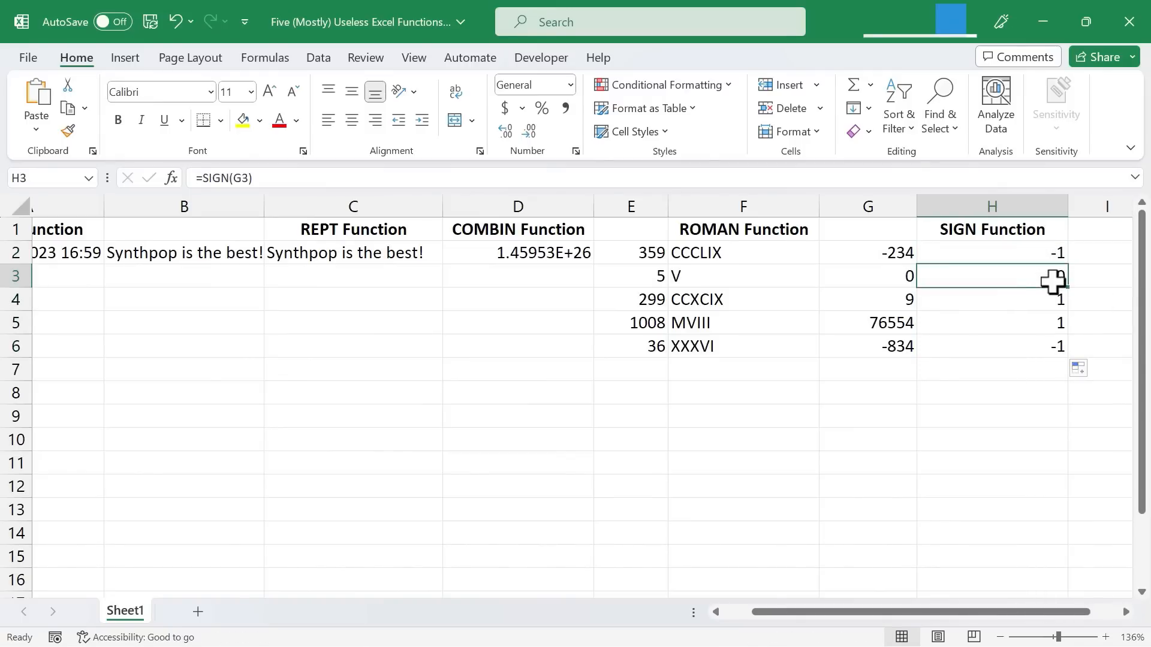
pyautogui.click(892, 278)
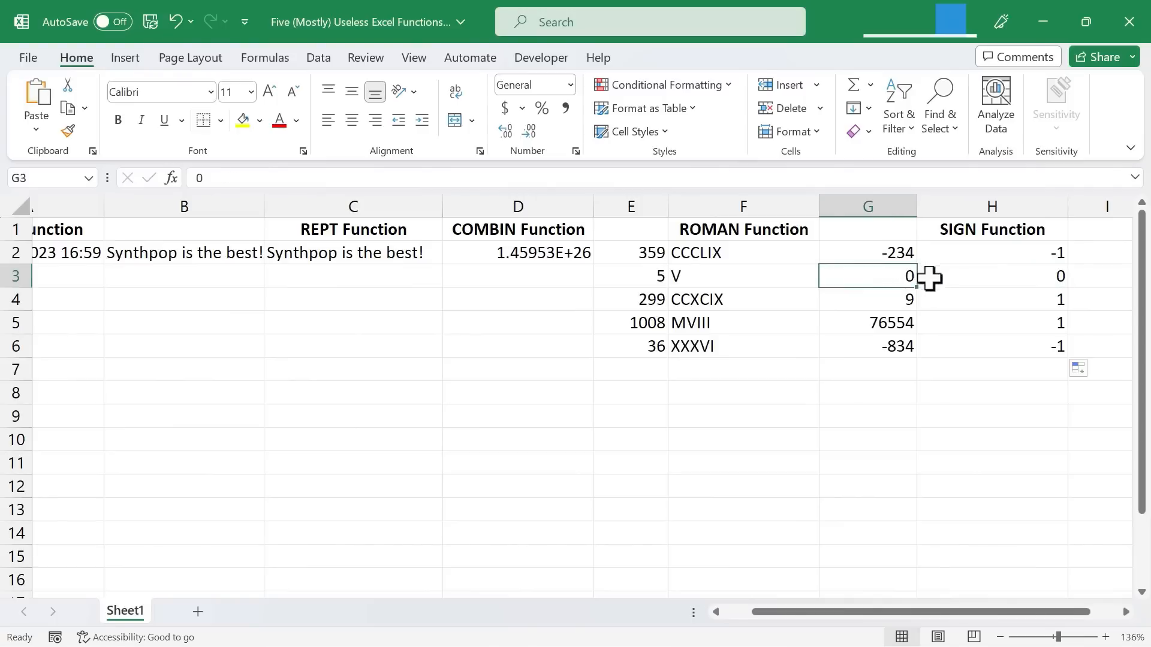
pyautogui.click(1047, 277)
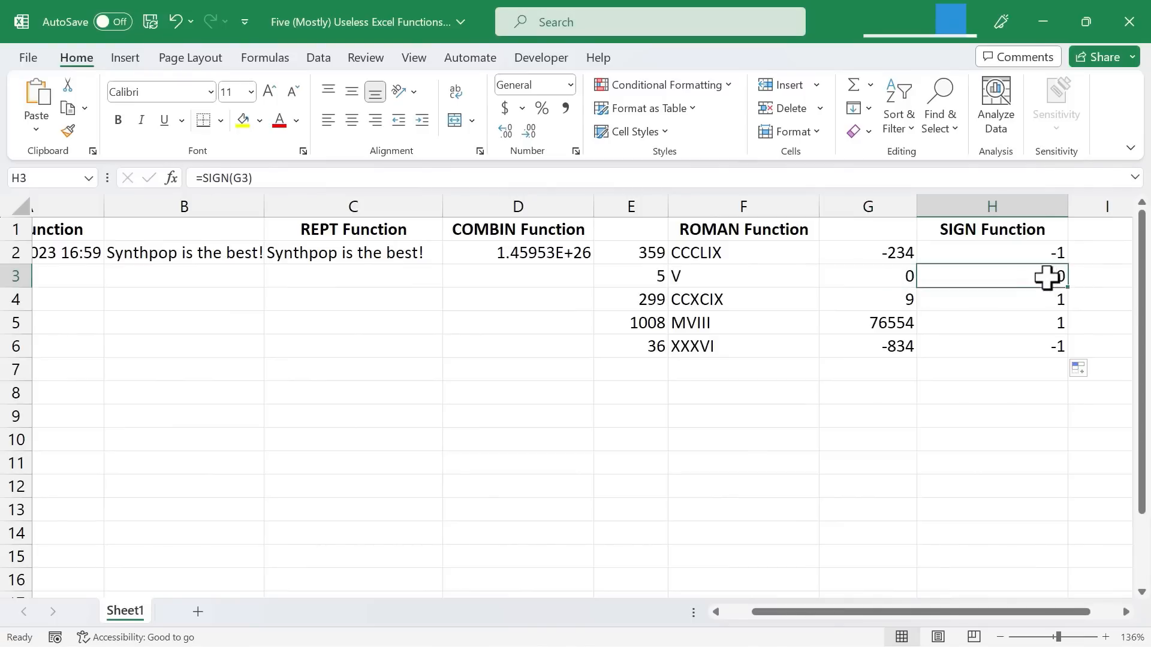
pyautogui.click(893, 303)
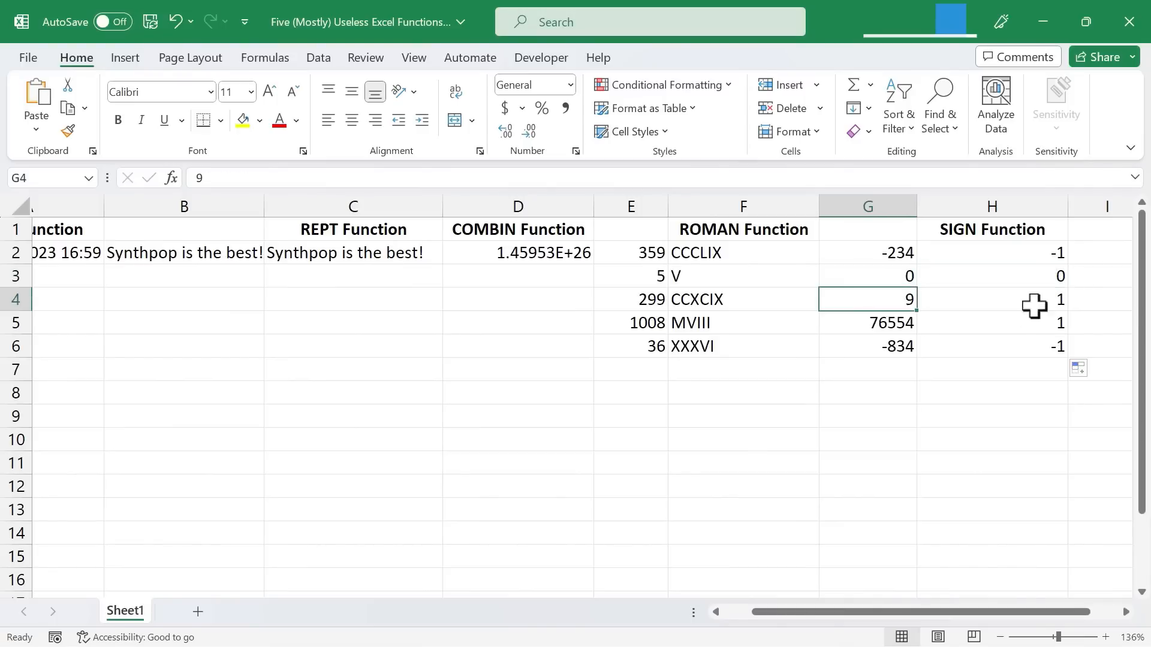
pyautogui.click(1039, 305)
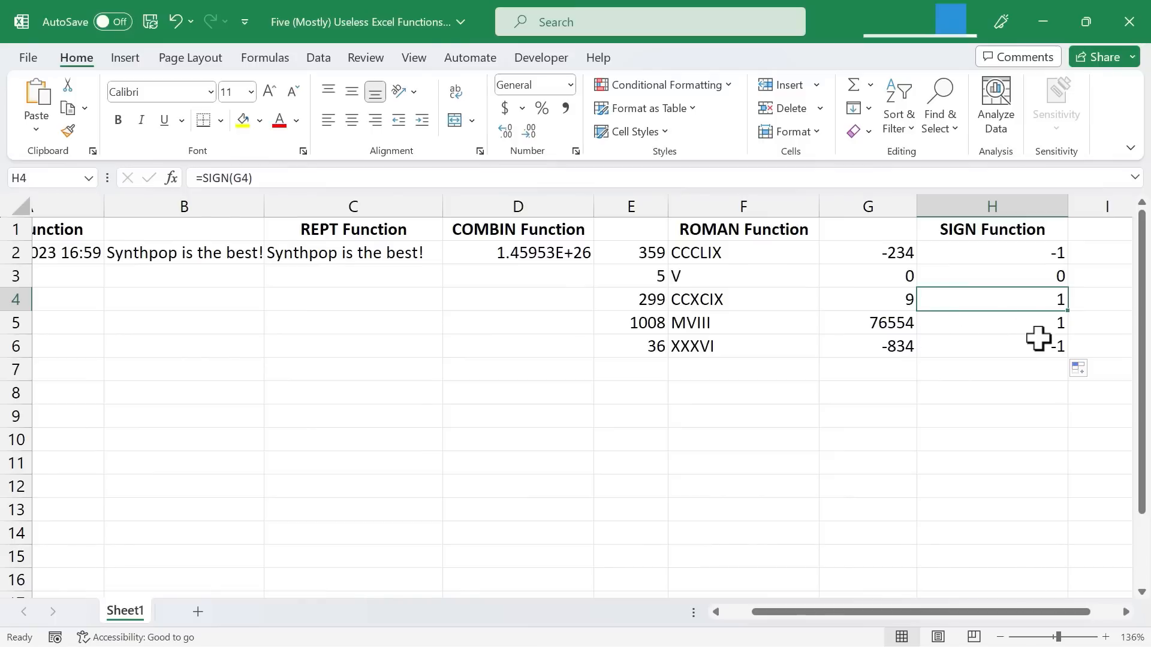
pyautogui.click(1099, 320)
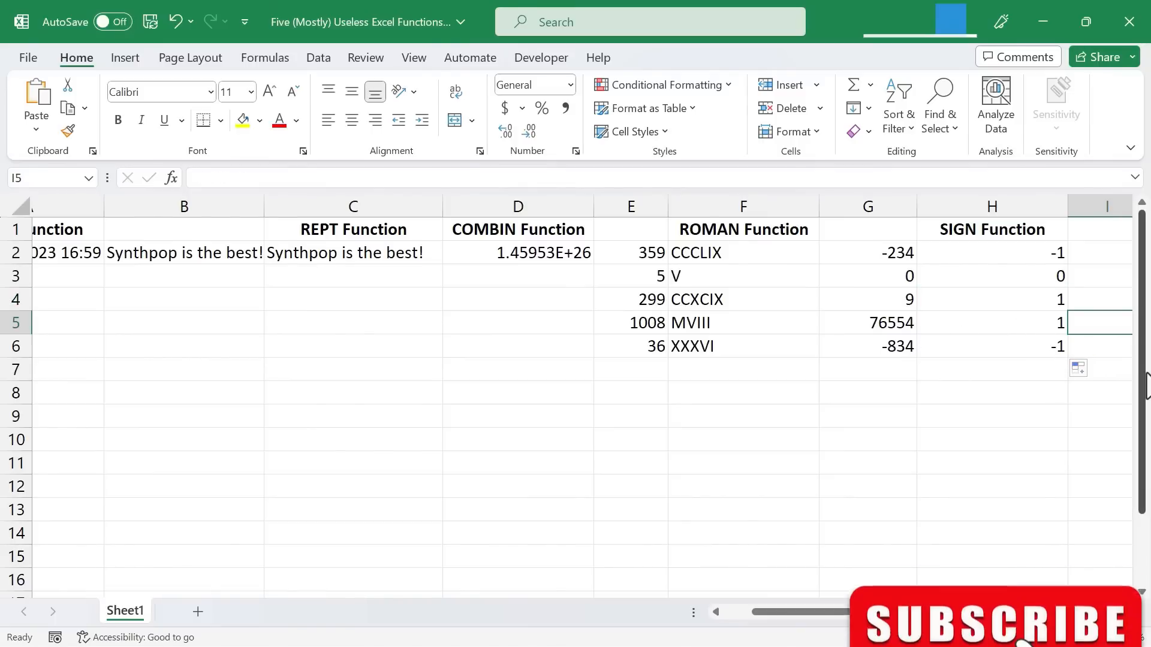
pyautogui.moveTo(866, 613); pyautogui.dragTo(763, 610)
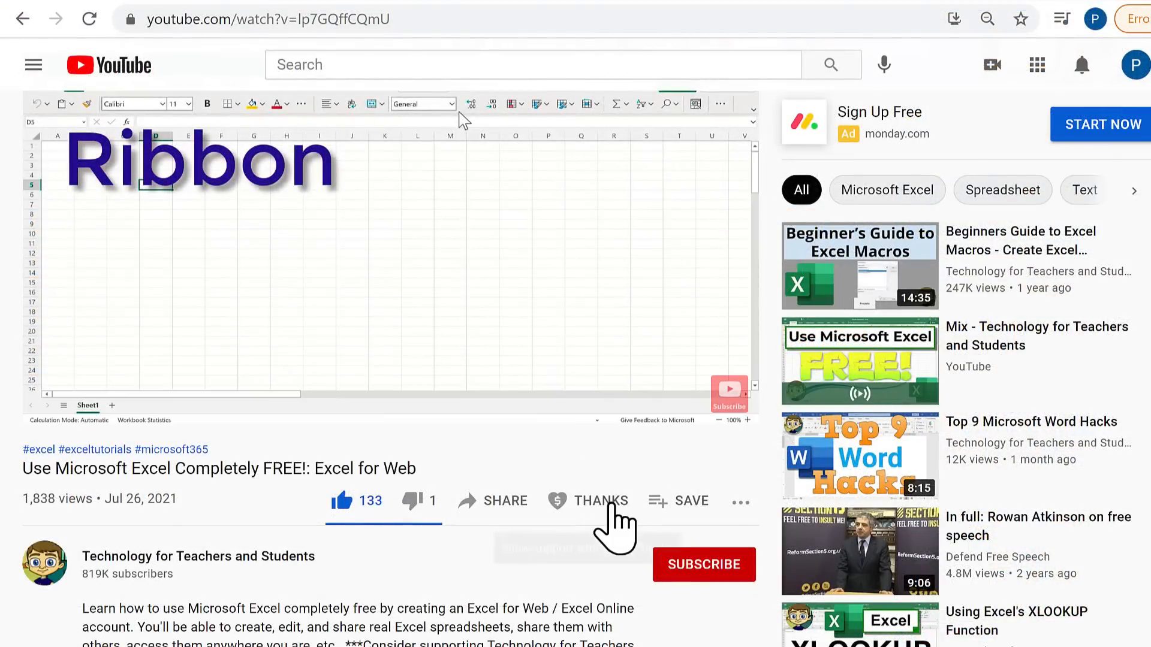
# Step: On YouTube, open the Super Thanks options for the video "Use Microsoft Excel Completely FREE!: Excel for Web"
pyautogui.click(602, 501)
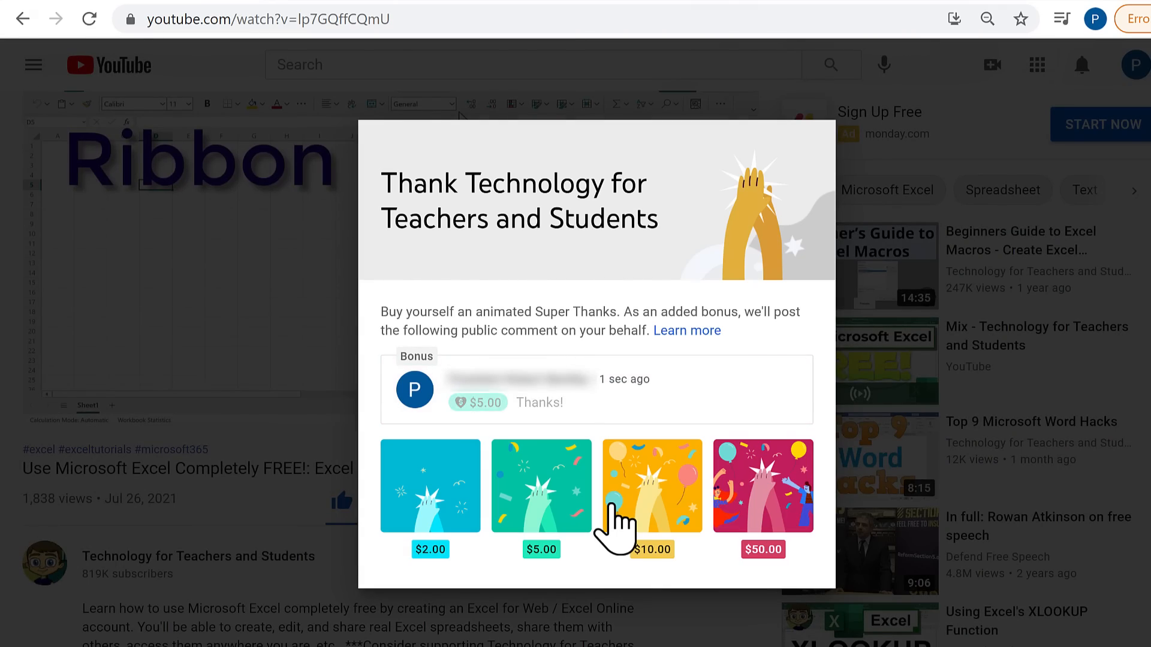